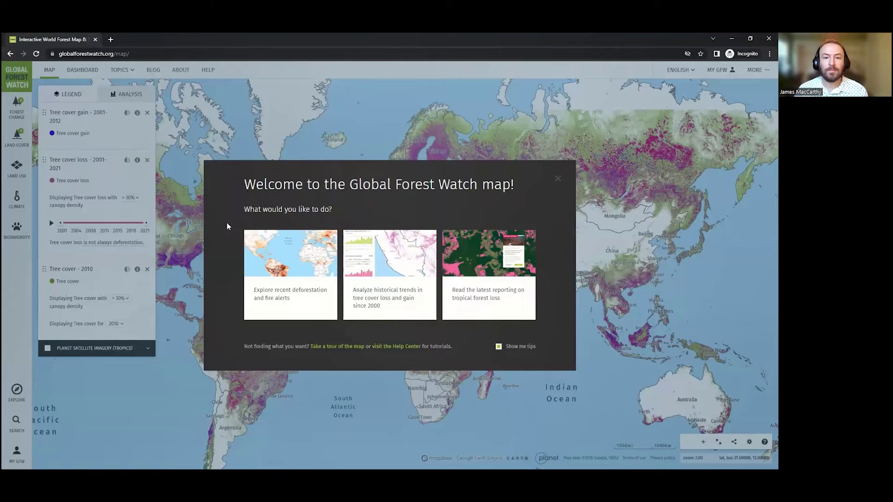
Dismiss the map's welcome message and remove the tree cover gain, tree cover loss and tree cover layers from the map
left_click(557, 177)
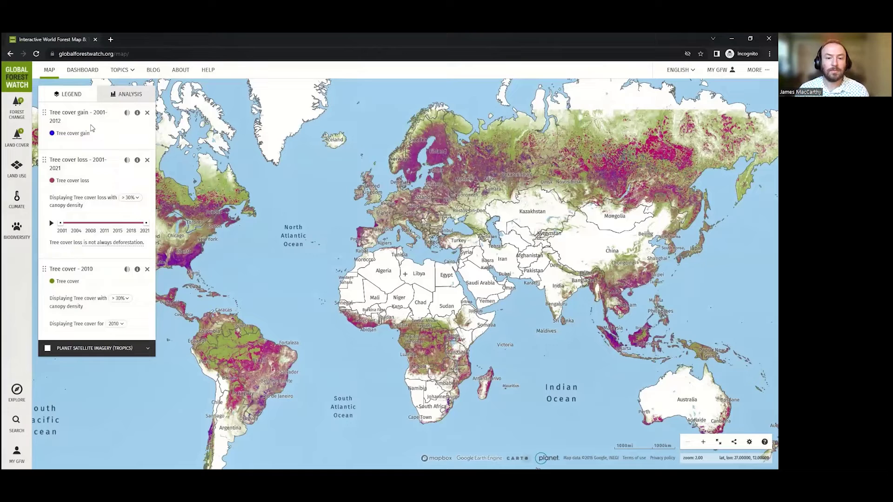
left_click(147, 114)
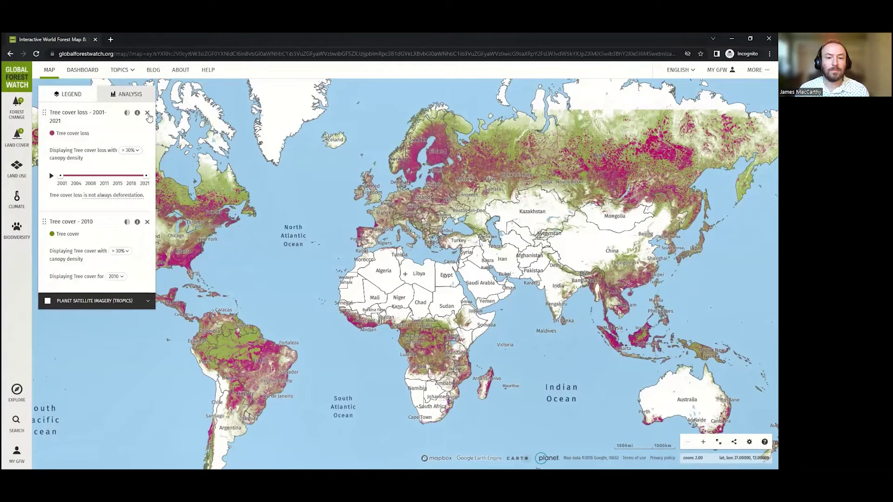
left_click(147, 113)
left_click(148, 113)
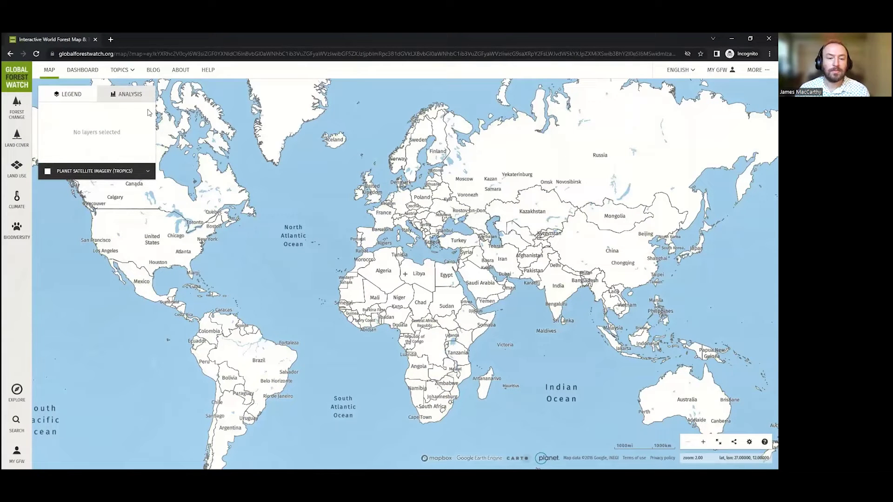
Read the dataset description of Tree cover loss due to fires among the forest change data, and display that layer on the map
left_click(22, 118)
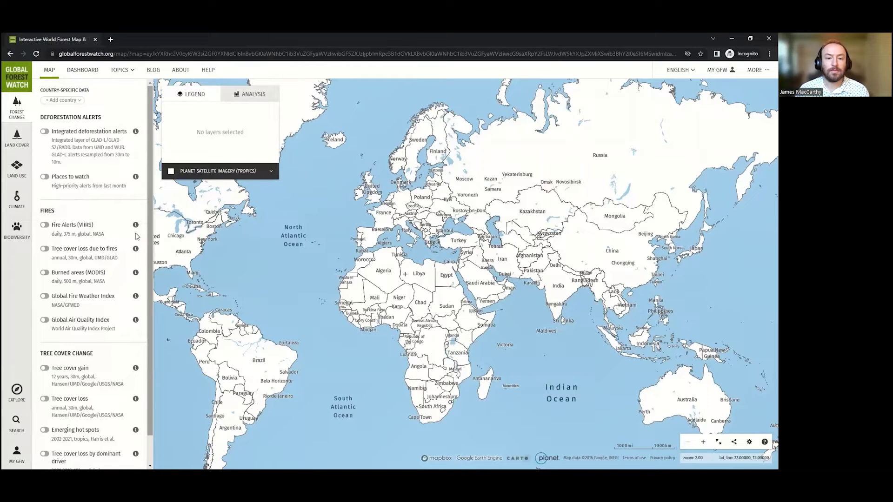
mouse_move(136, 252)
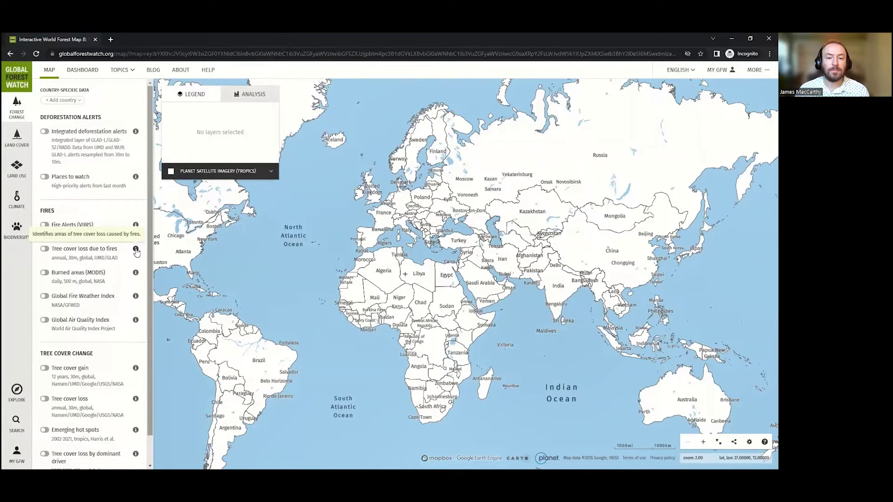
left_click(136, 251)
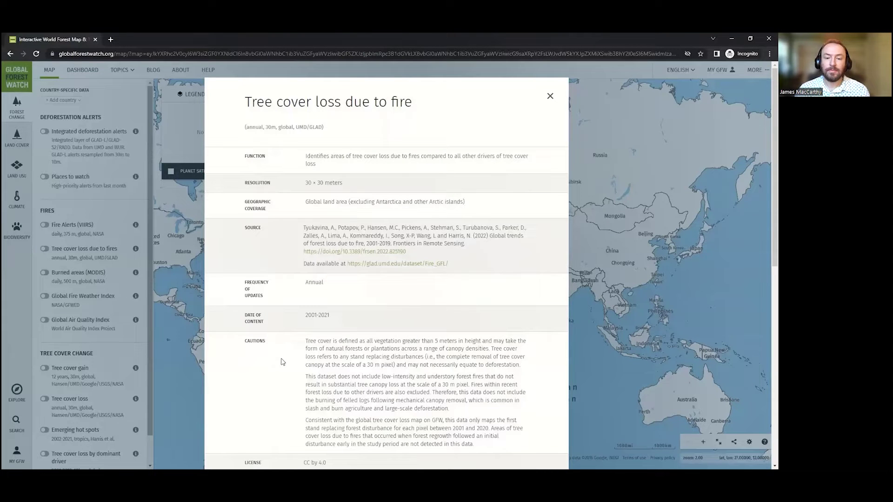
scroll(282, 361, "down", 5)
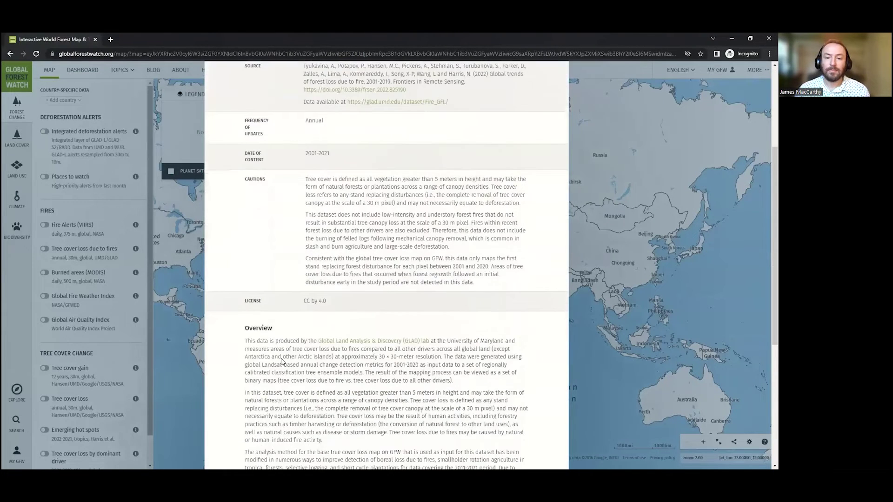
scroll(283, 362, "down", 1)
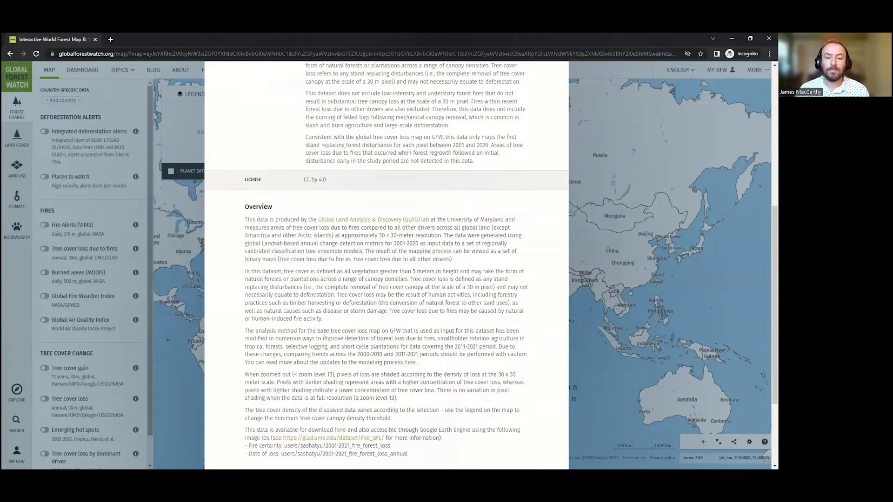
scroll(334, 331, "up", 6)
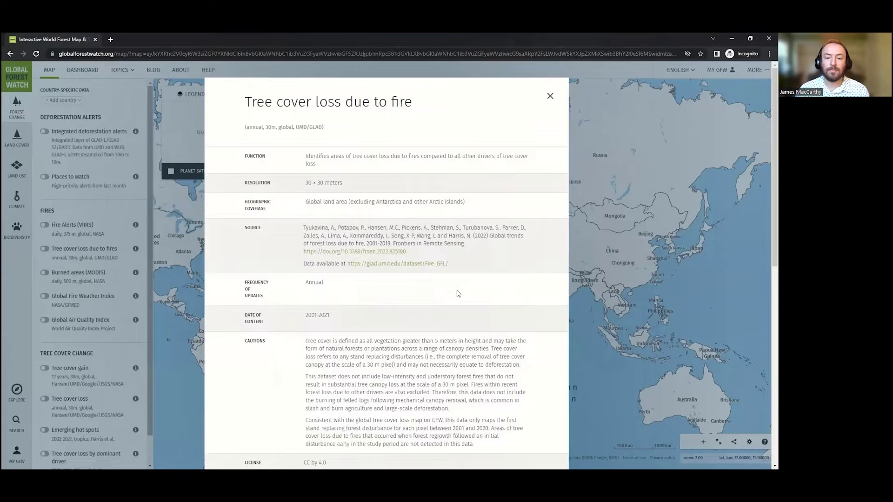
left_click(550, 97)
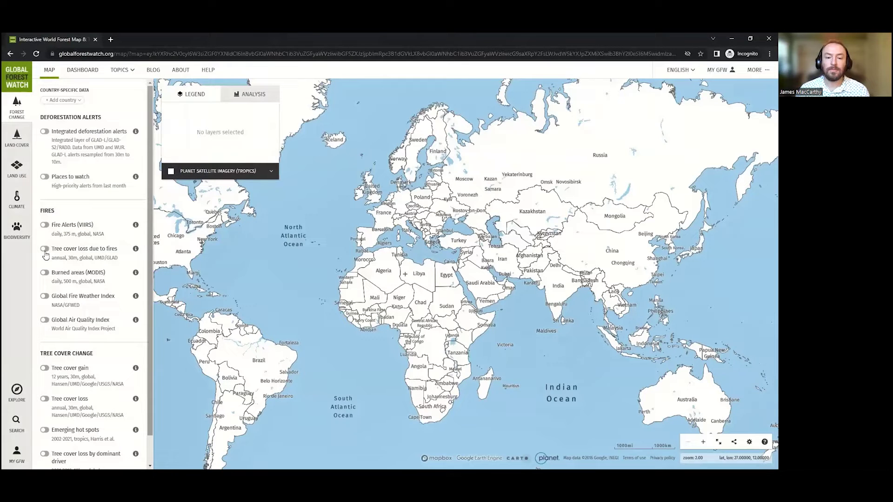
left_click(45, 251)
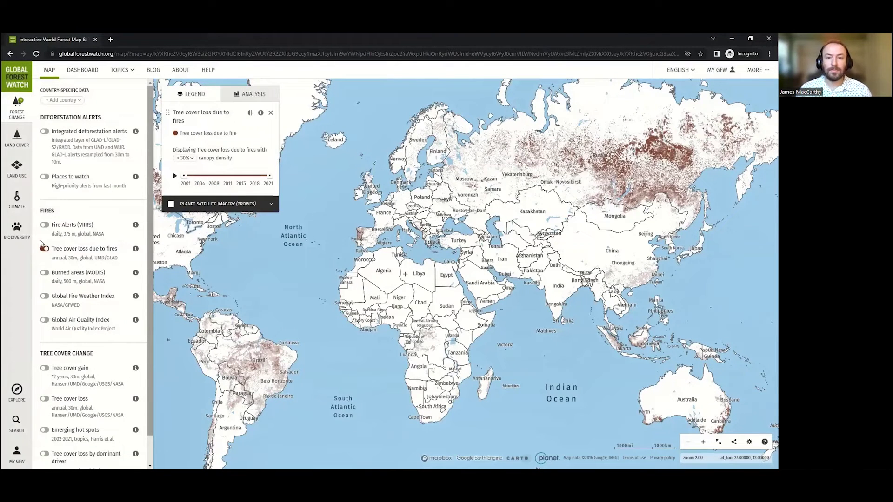
left_click(26, 120)
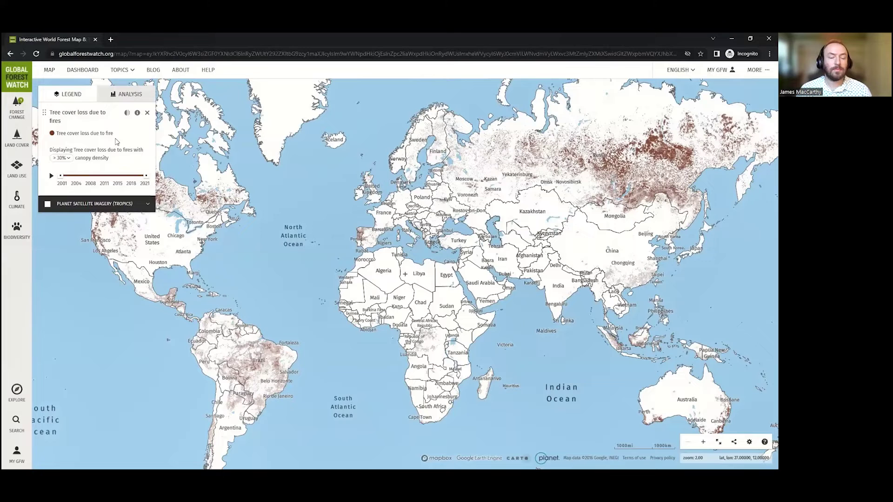
Lower the opacity of the tree cover loss due to fires layer to about 54%, and restore it to 100%
left_click(128, 113)
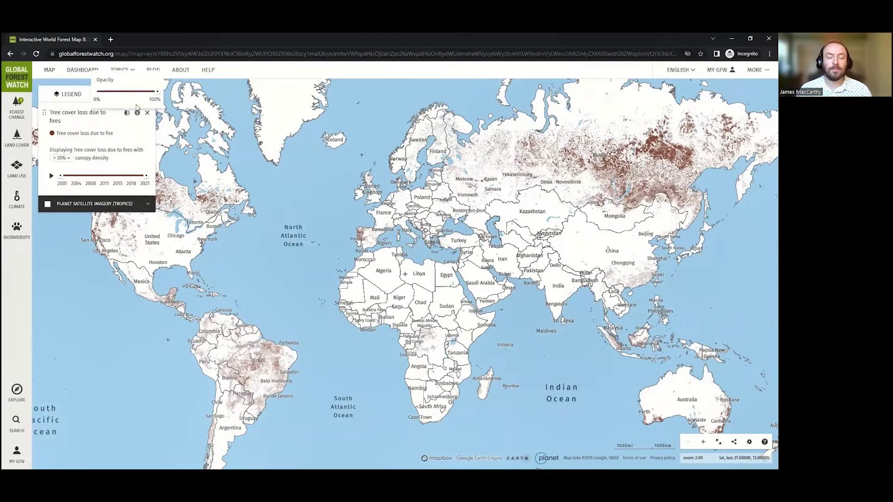
left_click_drag(138, 94, 116, 93)
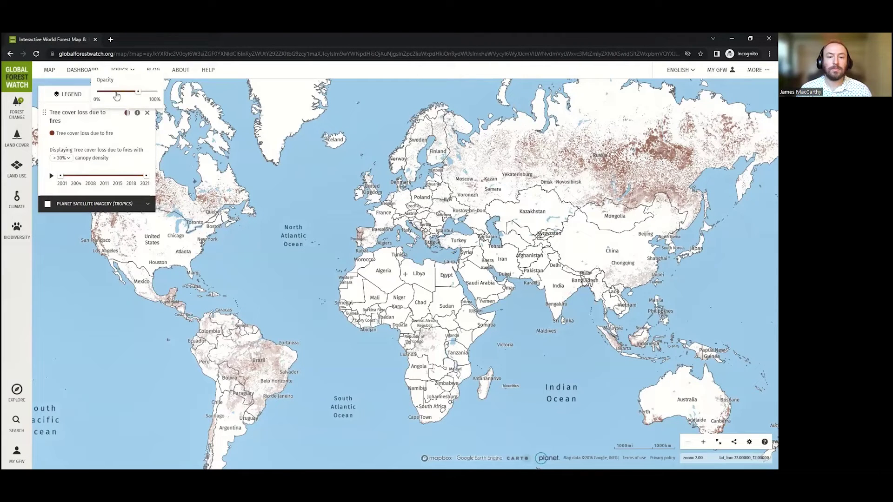
left_click(131, 92)
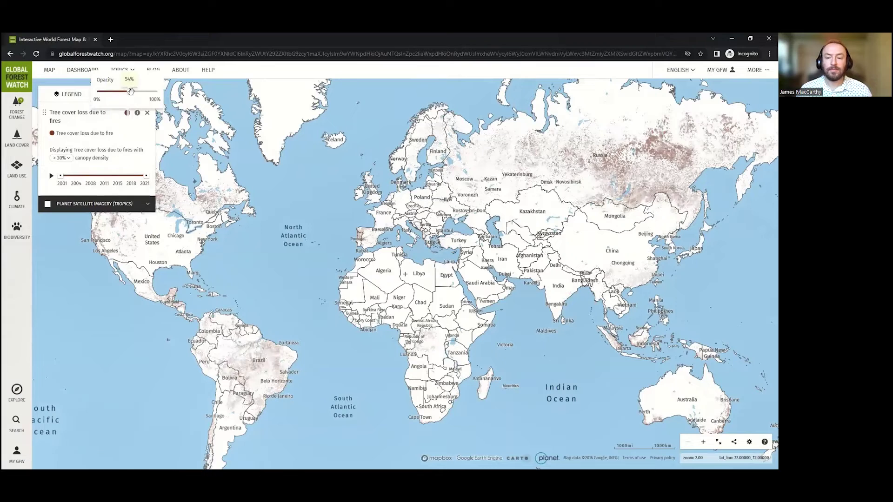
left_click_drag(130, 91, 161, 92)
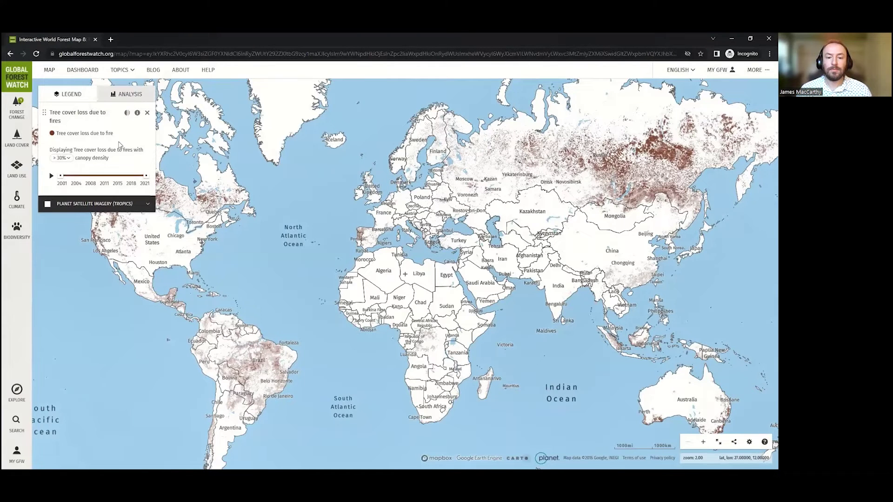
Move the start of the layer's timeline to about 2007, and reset it to the full 2001–2021 range
left_click_drag(71, 178, 87, 176)
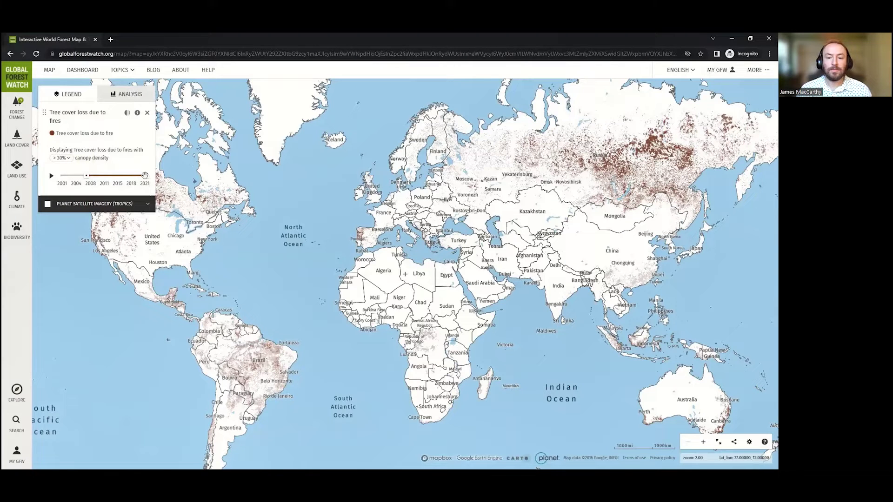
mouse_move(146, 176)
left_mouse_down()
mouse_move(112, 174)
mouse_move(146, 176)
left_mouse_up()
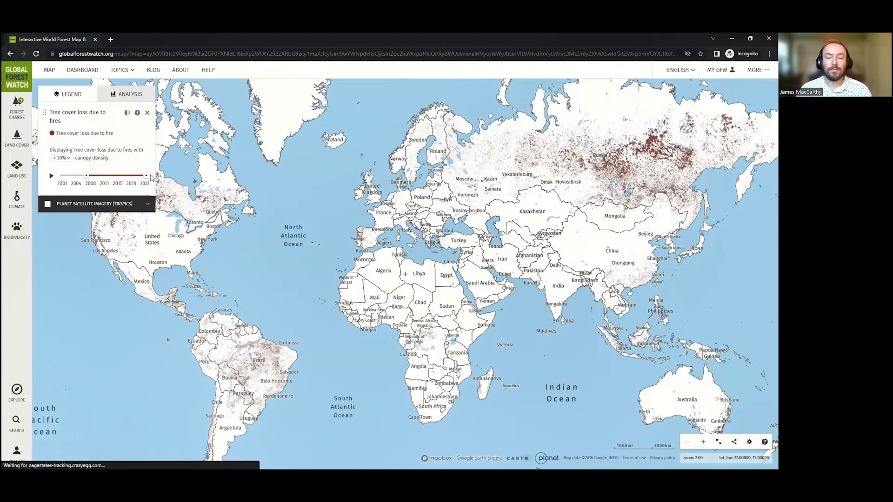
left_click_drag(85, 176, 60, 175)
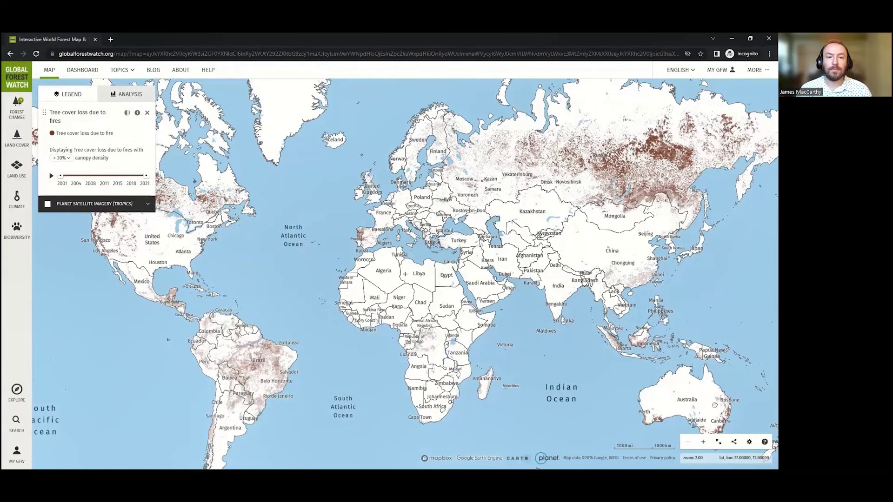
Centre the map on Australia and play the yearly animation of tree cover loss due to fires
left_click_drag(718, 410, 673, 392)
left_click_drag(491, 451, 310, 369)
scroll(419, 286, "up", 4)
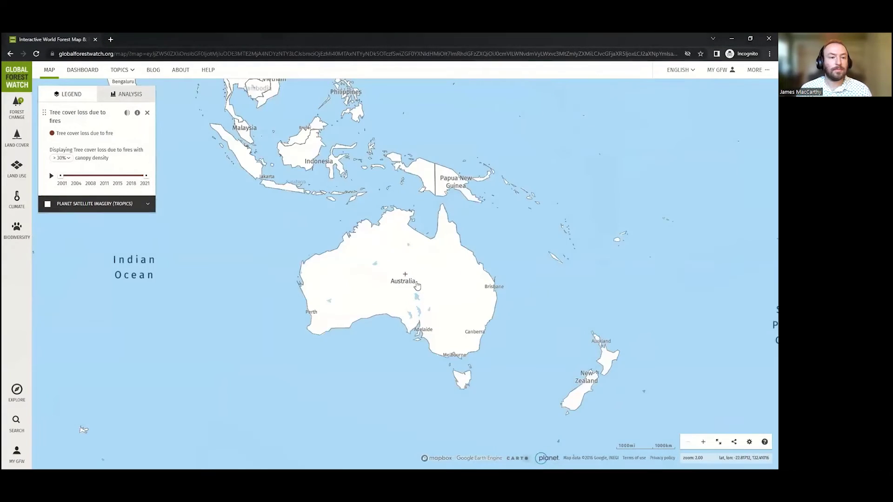
scroll(418, 286, "up", 1)
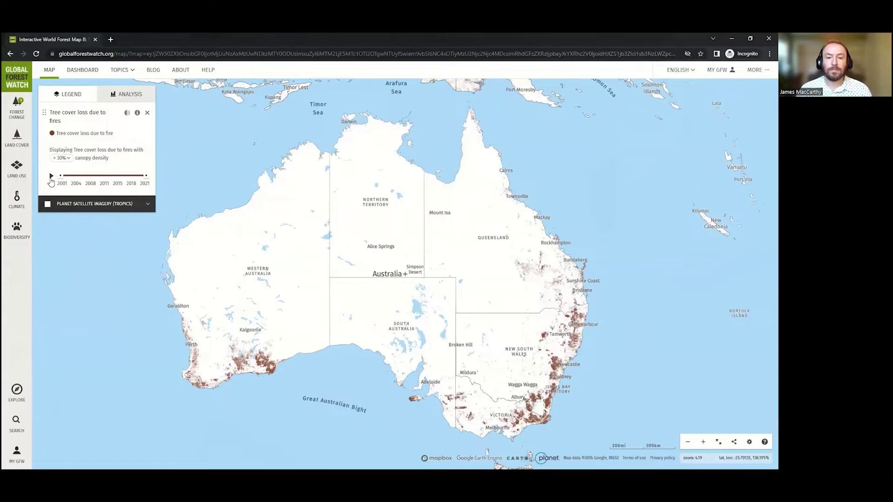
left_click(51, 177)
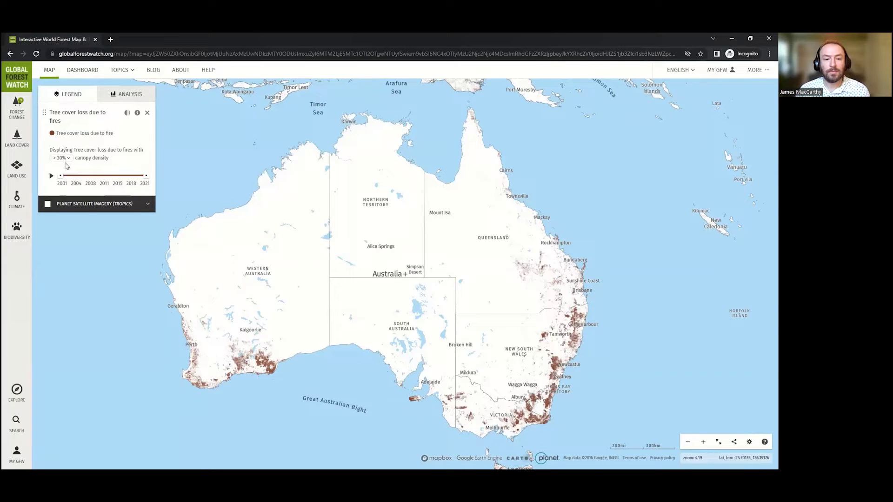
Compare the fire loss layer at canopy densities above 10% and above 75%, and restore the threshold to above 30%
left_click(65, 164)
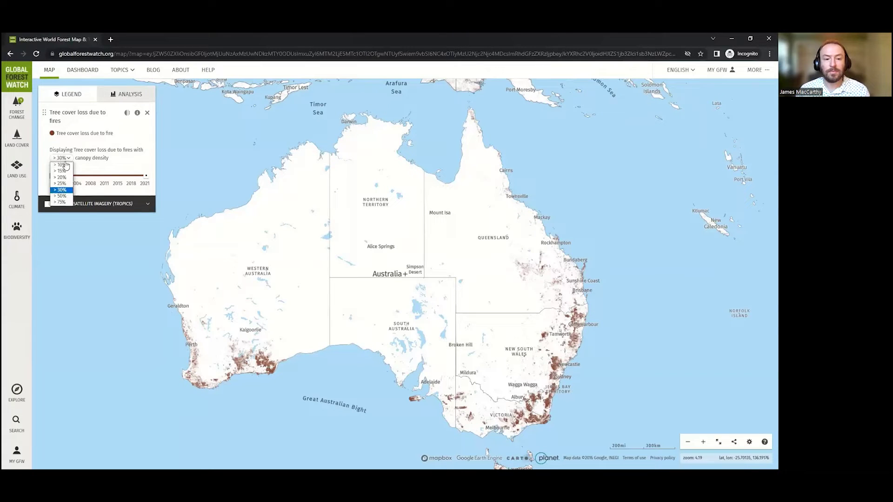
left_click(65, 167)
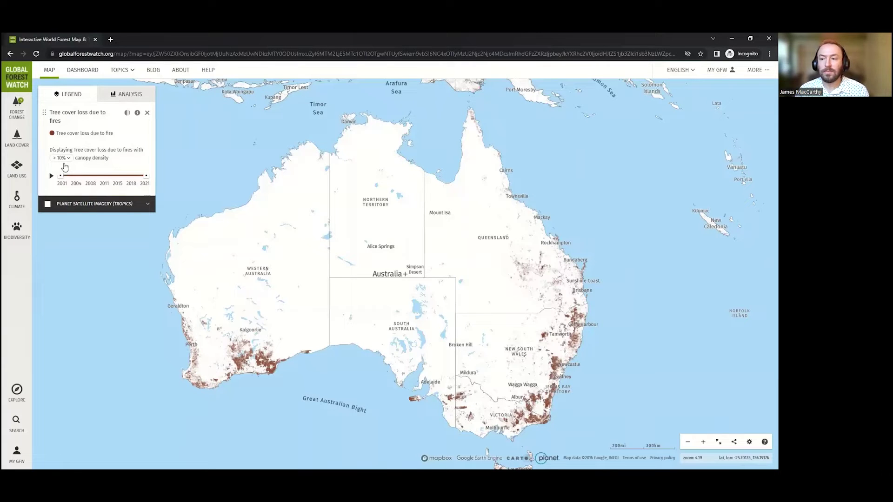
left_click(63, 158)
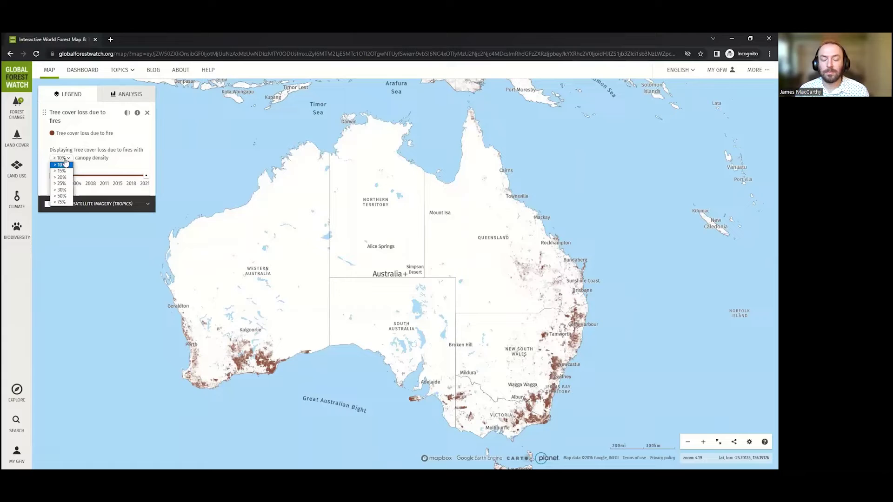
left_click(58, 203)
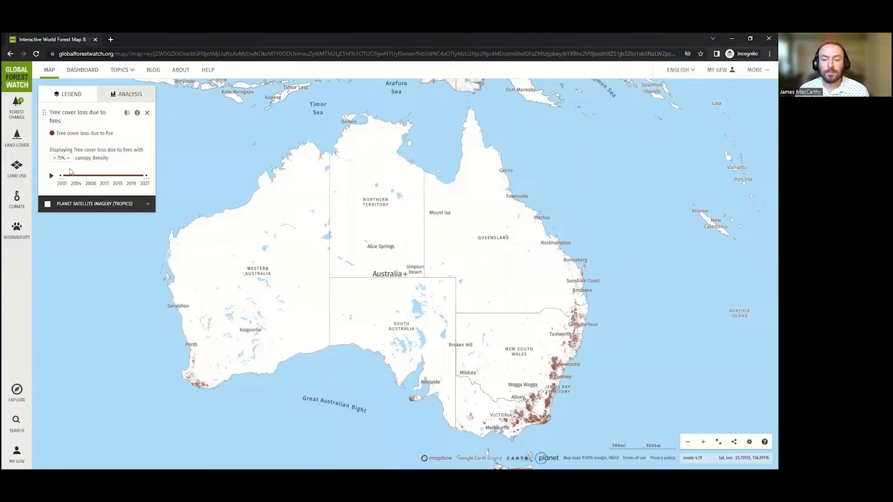
left_click(61, 158)
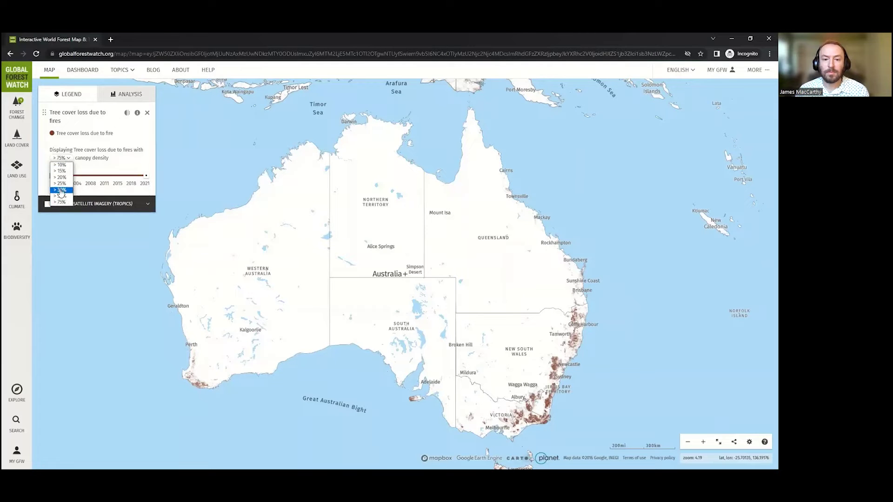
left_click(61, 190)
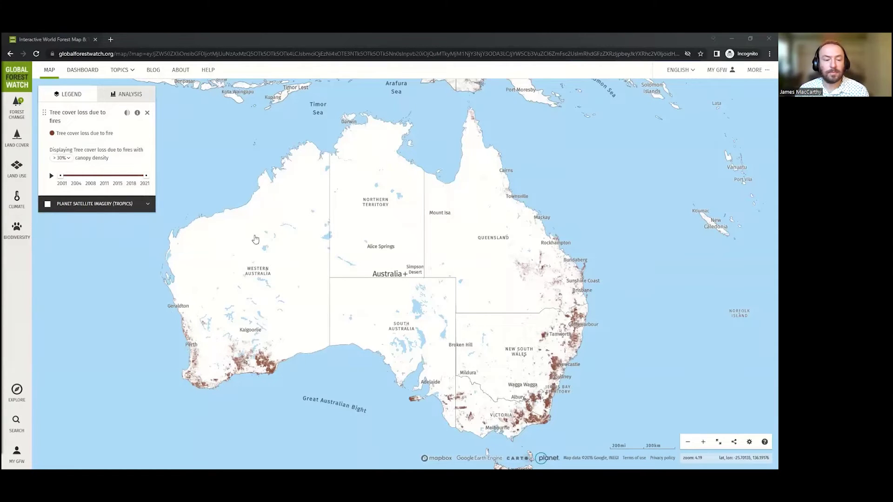
Analyze tree cover loss due to fires within New South Wales, Australia, and switch to the presentation slides after reviewing the results
left_click(503, 329)
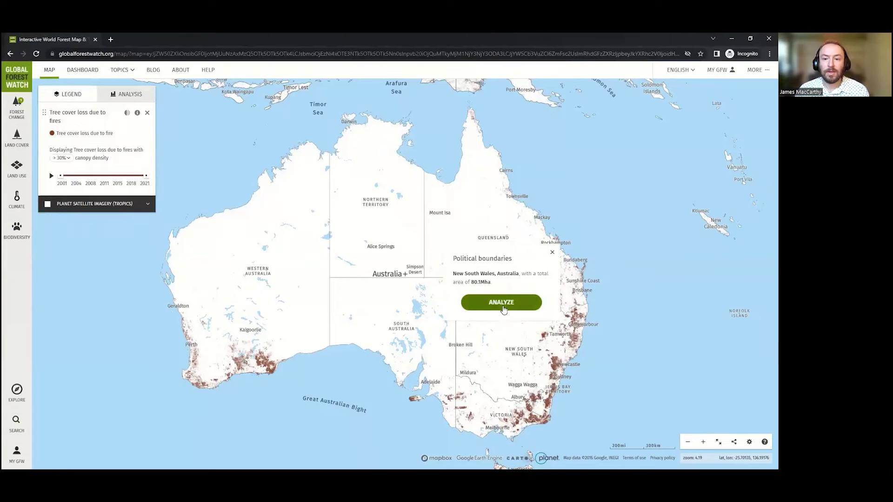
left_click(503, 307)
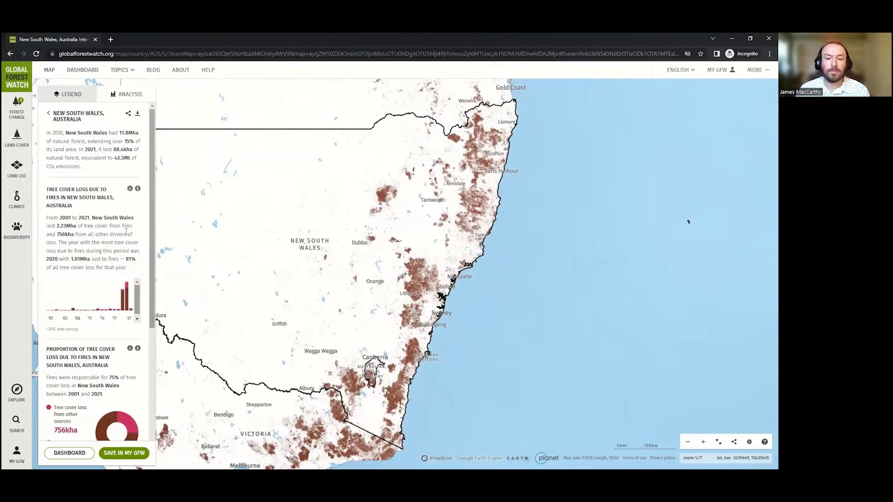
scroll(126, 231, "down", 2)
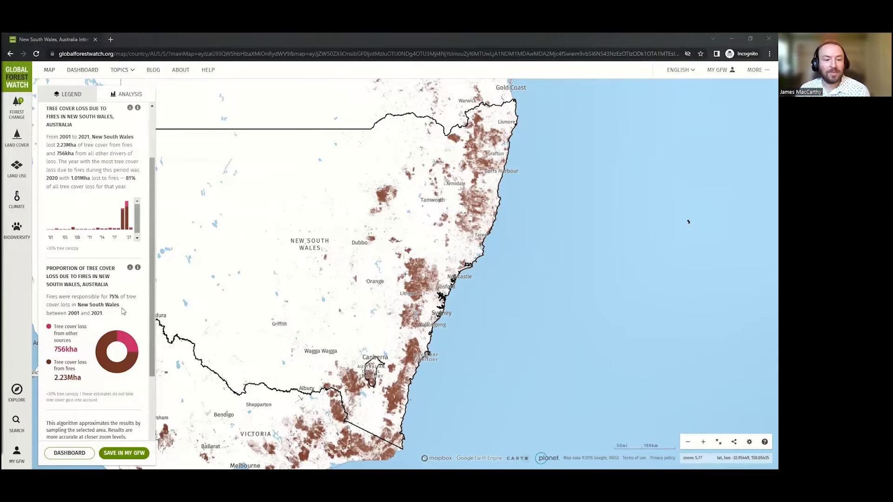
key("alt+Tab")
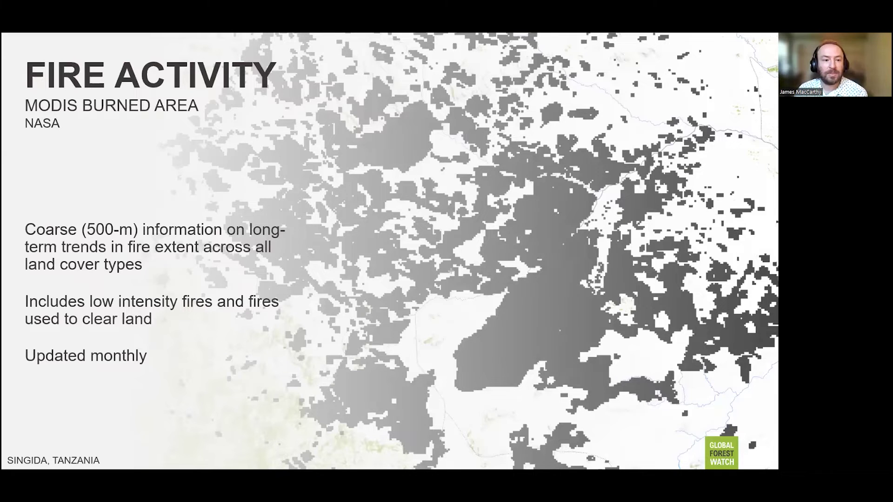
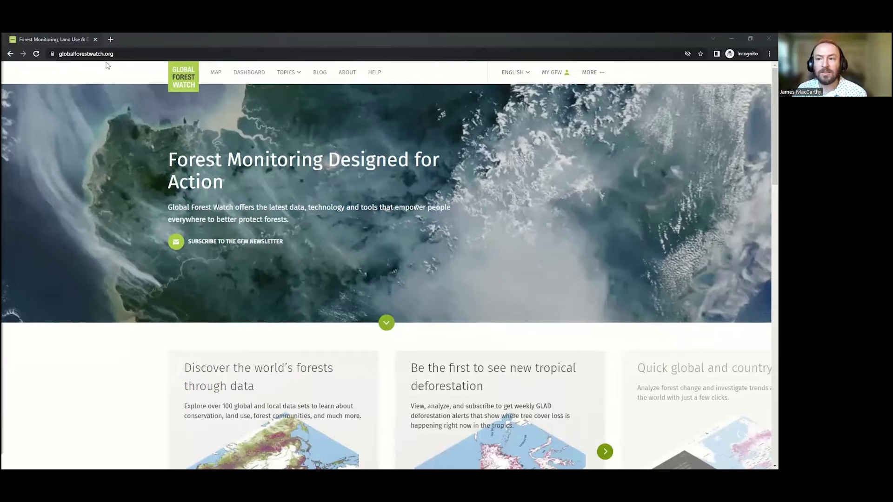
Open the global dashboard, skim its summary charts, and display the fires statistics
left_click(248, 73)
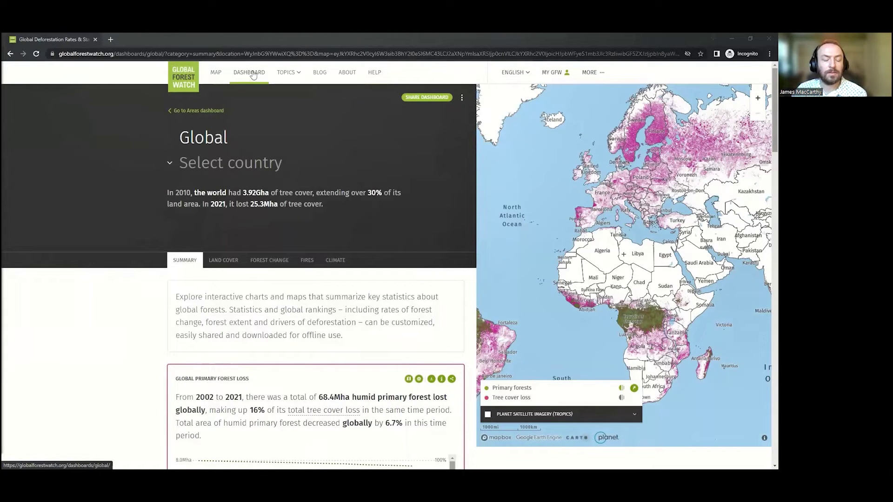
scroll(273, 191, "down", 7)
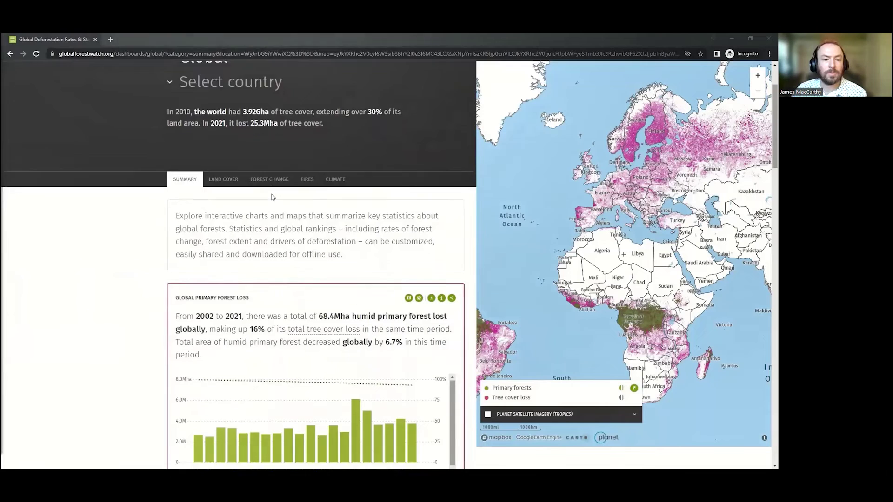
scroll(273, 196, "down", 11)
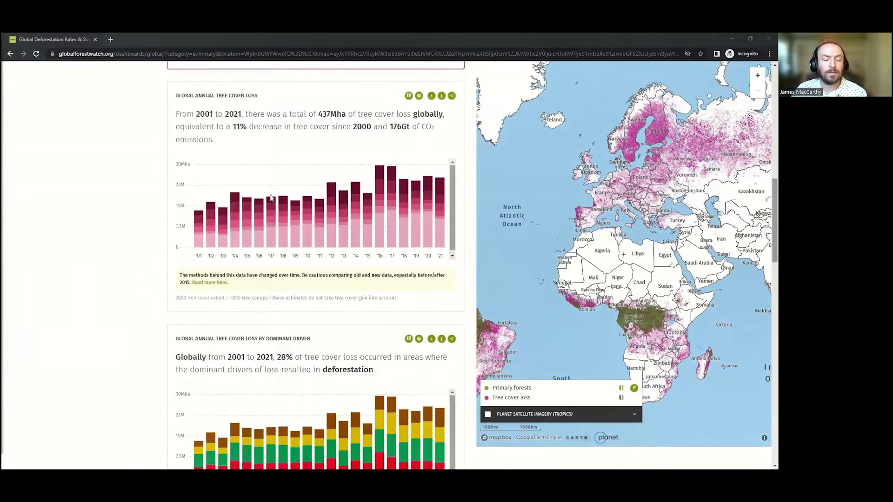
scroll(272, 198, "down", 5)
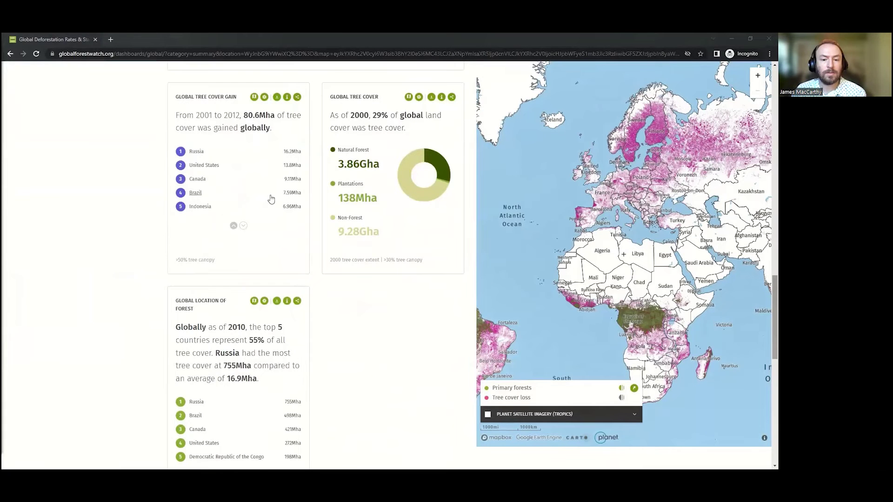
scroll(272, 198, "up", 11)
scroll(273, 198, "up", 12)
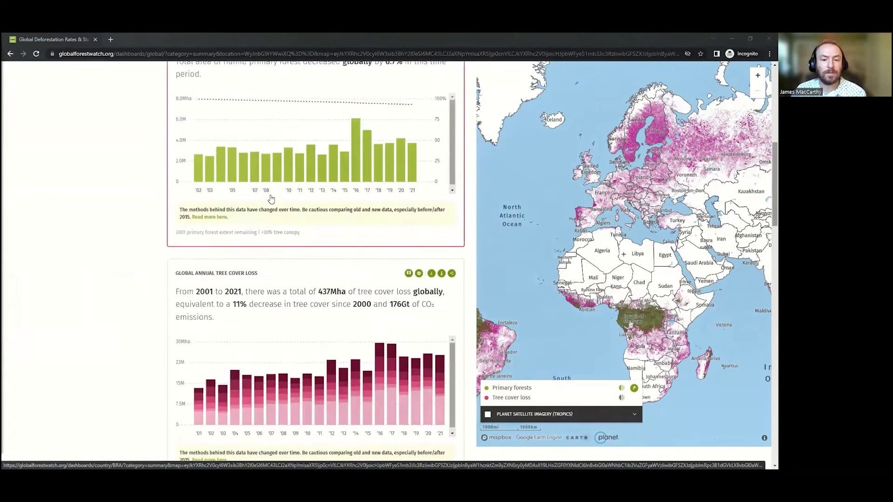
left_click(305, 261)
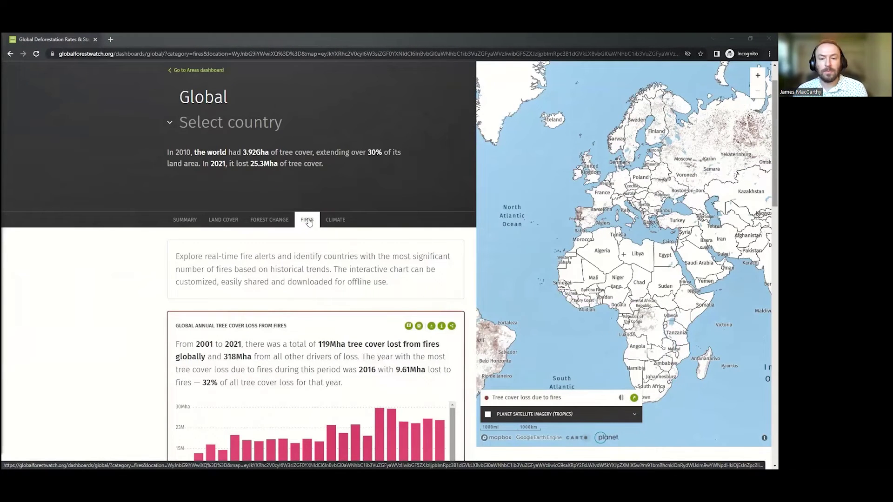
Filter the global annual tree cover loss from fires chart to the forest type Primary Forests (2001, tropics only)
scroll(313, 241, "down", 1)
scroll(313, 242, "down", 1)
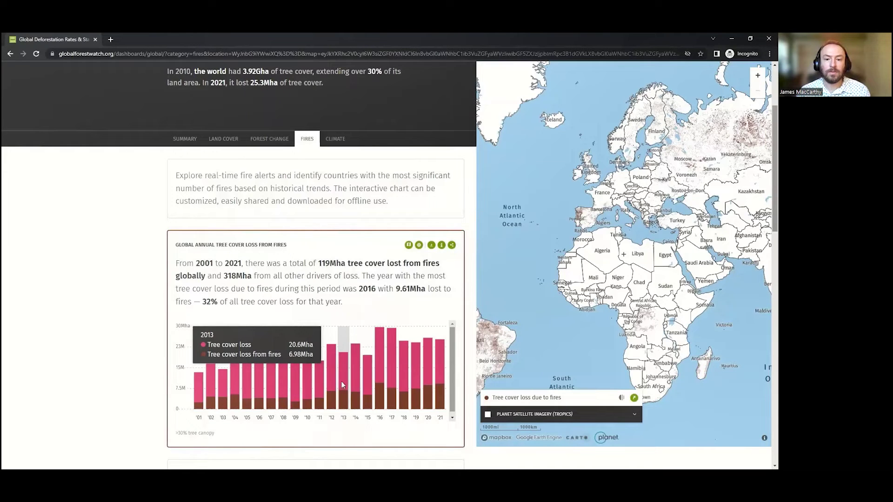
left_click(419, 245)
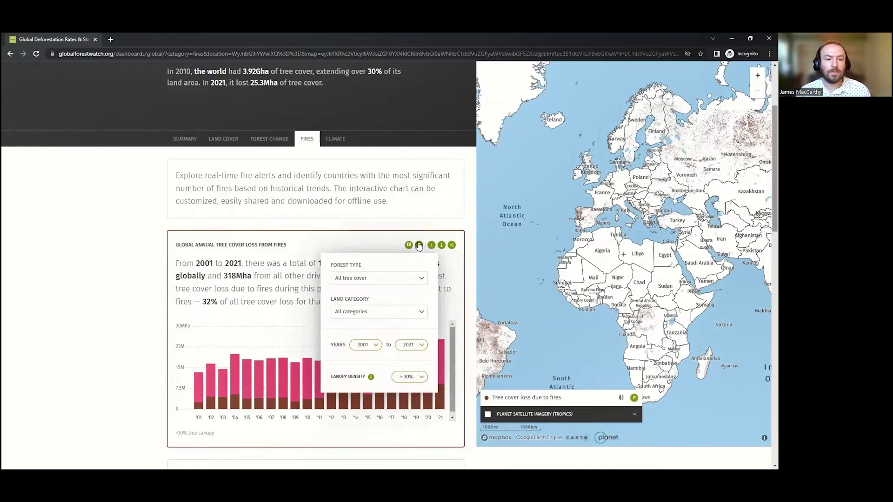
left_click(420, 280)
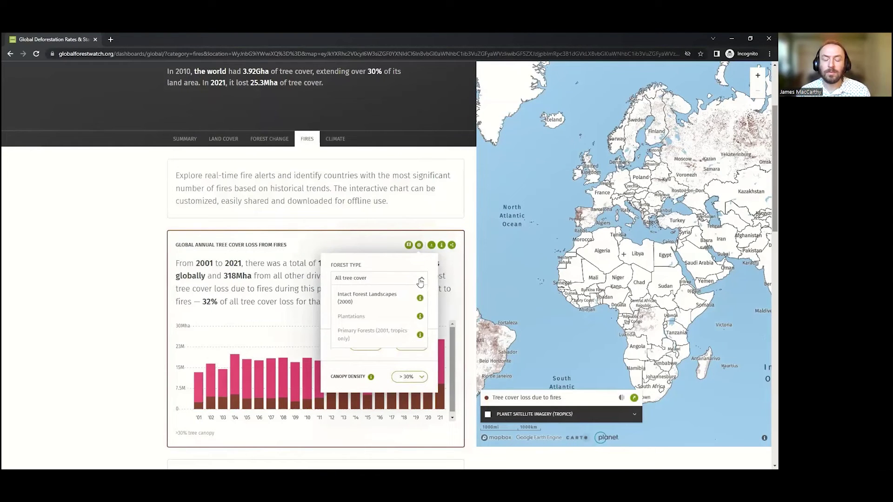
left_click(394, 332)
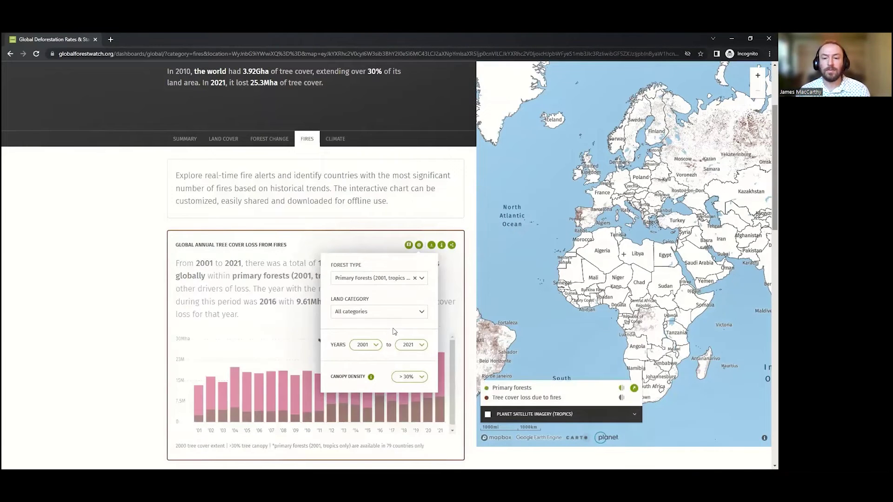
Review the chart's land category, year range and canopy density filter options without changing them
left_click(422, 314)
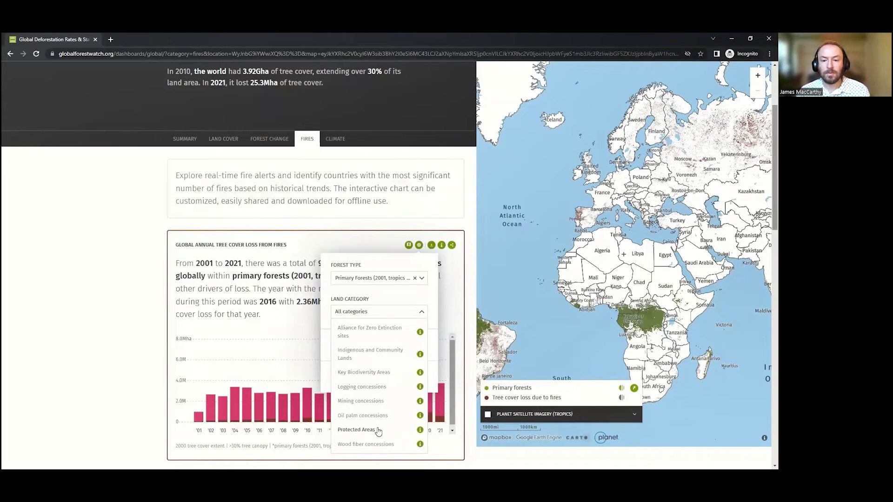
left_click(422, 311)
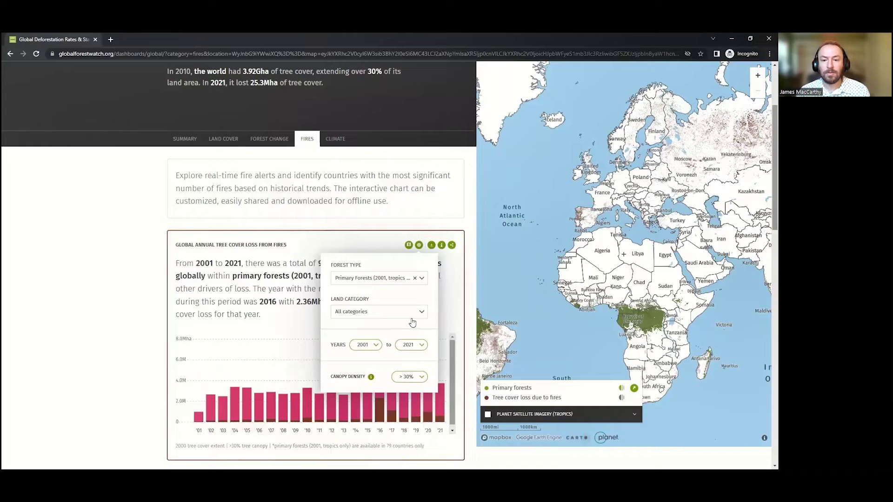
left_click(367, 349)
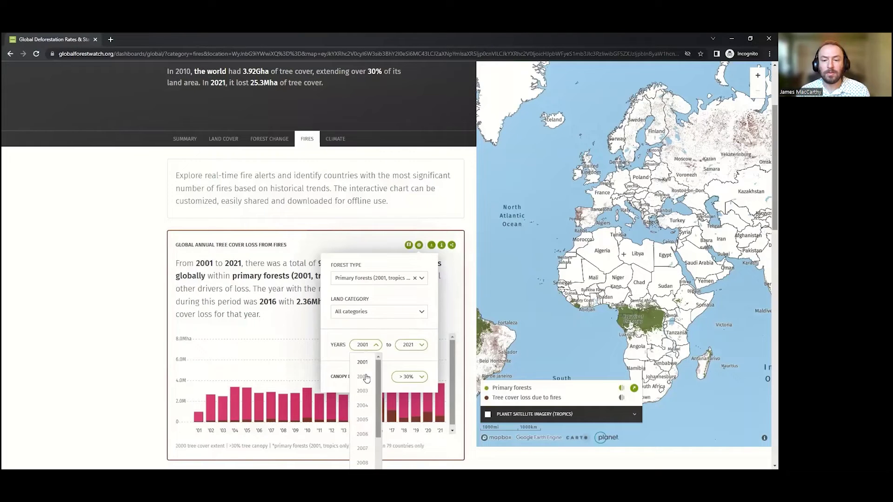
left_click(365, 349)
left_click(415, 379)
left_click(418, 382)
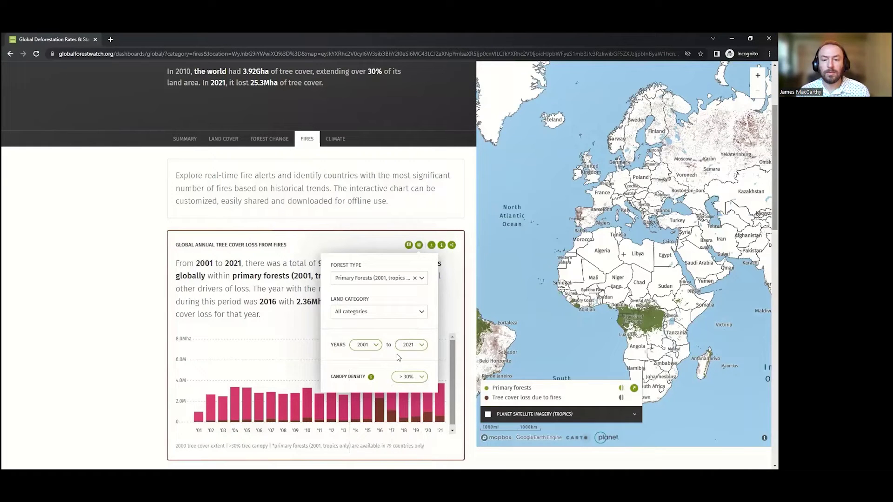
left_click(419, 248)
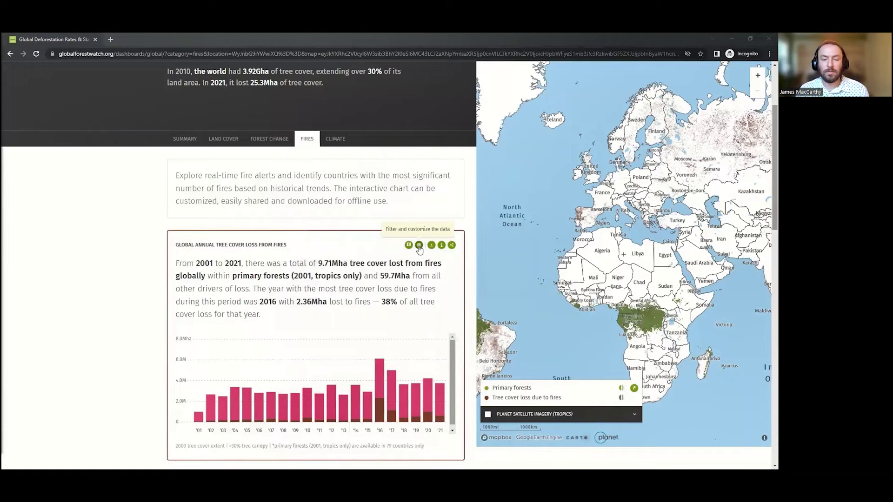
Download the data behind the global annual tree cover loss from fires chart and dismiss the download notice
mouse_move(380, 368)
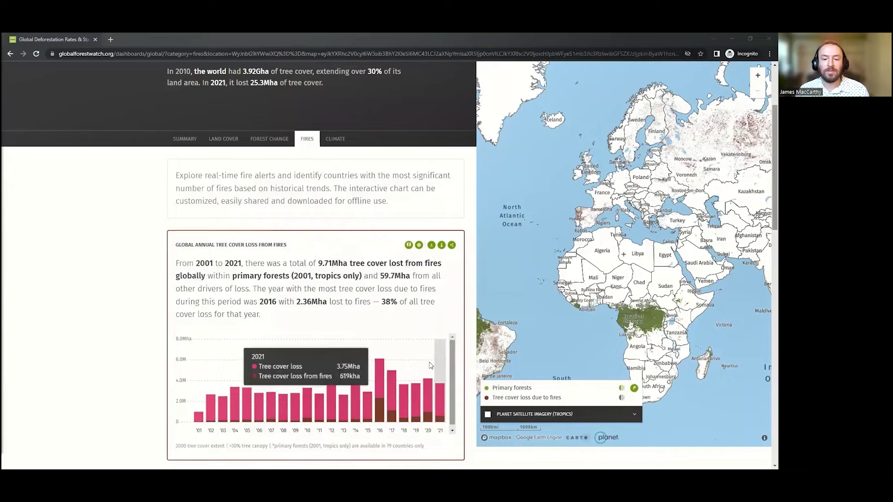
left_click(433, 246)
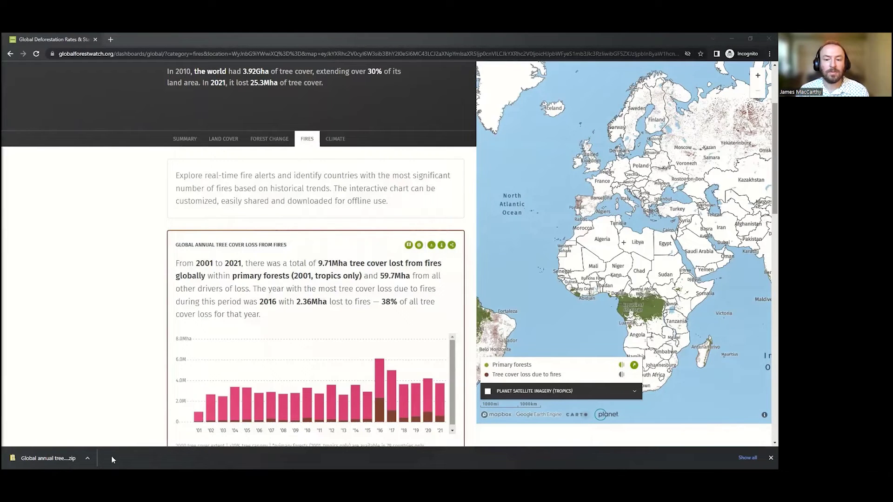
left_click(771, 457)
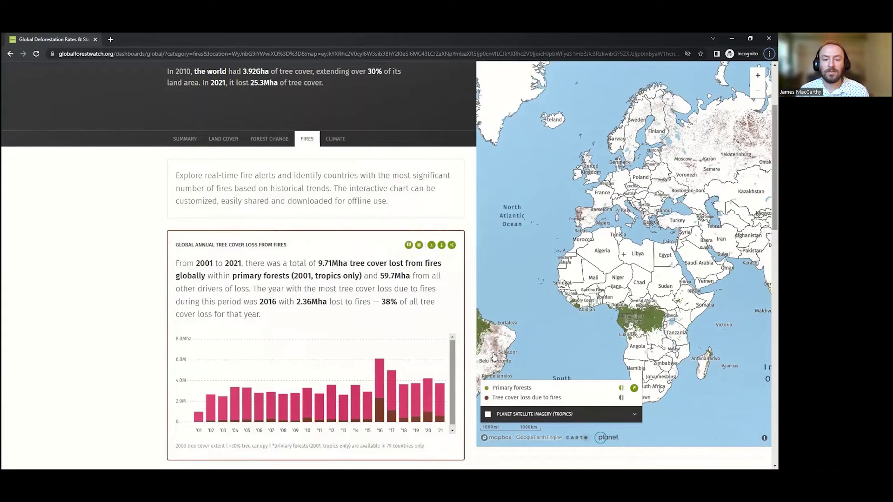
View the chart's dataset information, and check its link and embed sharing options
left_click(441, 247)
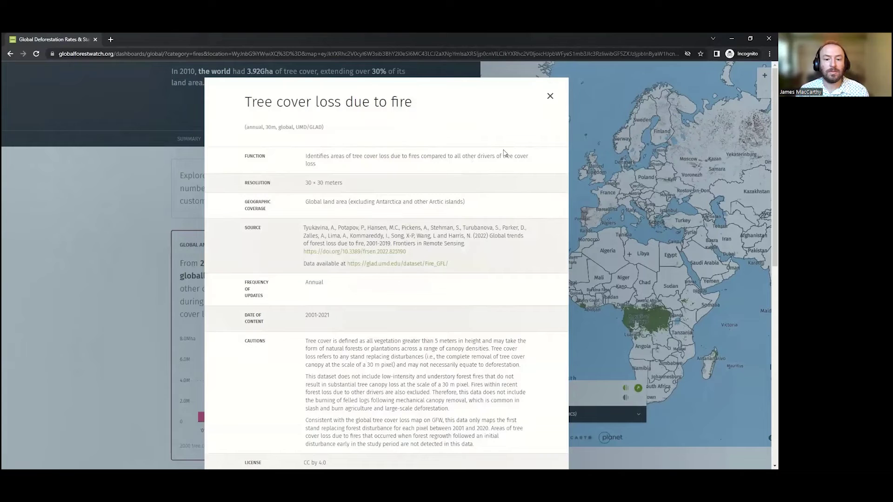
left_click(551, 97)
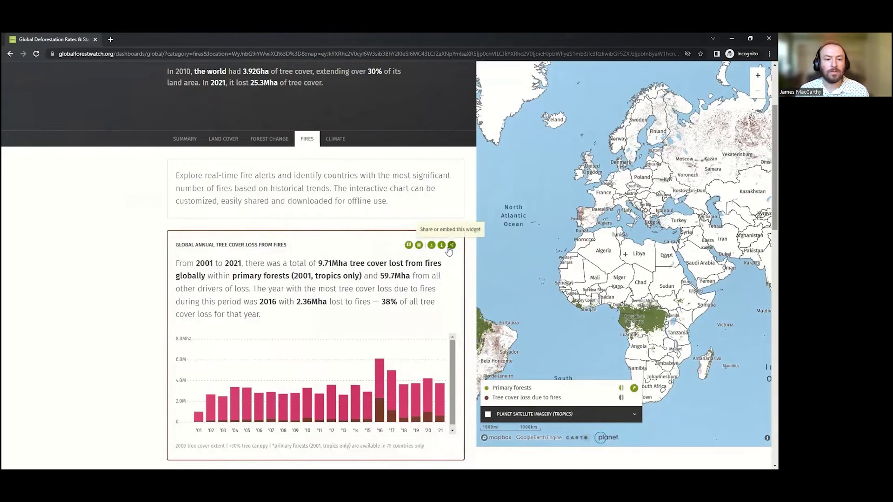
left_click(452, 245)
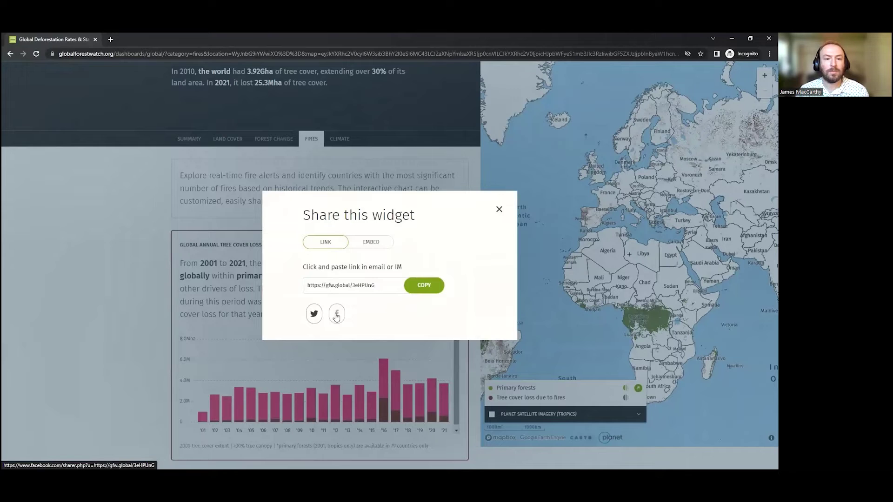
left_click(368, 246)
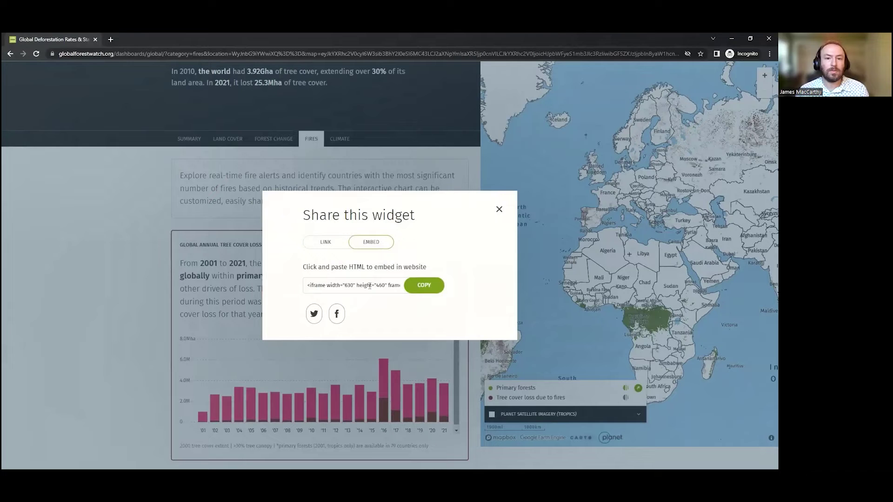
left_click(498, 208)
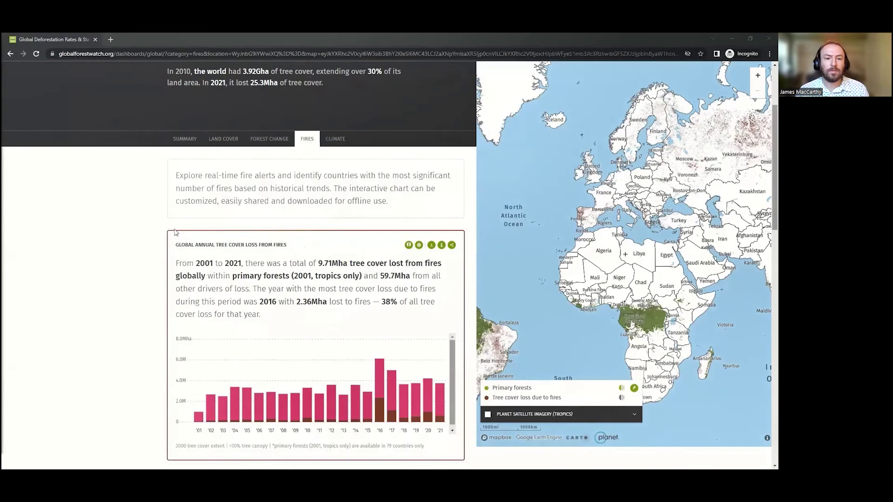
Review the fires dataset options for the global regions with the most burned area chart
scroll(85, 308, "down", 3)
scroll(85, 308, "down", 4)
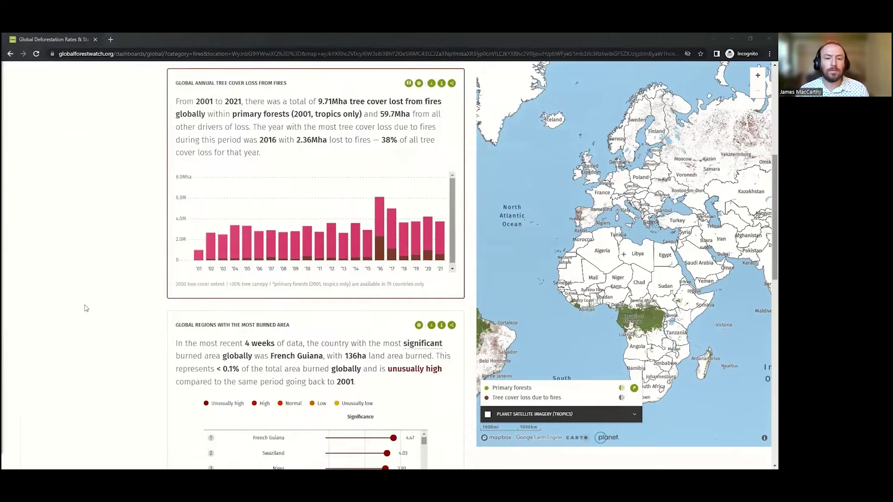
scroll(85, 308, "down", 1)
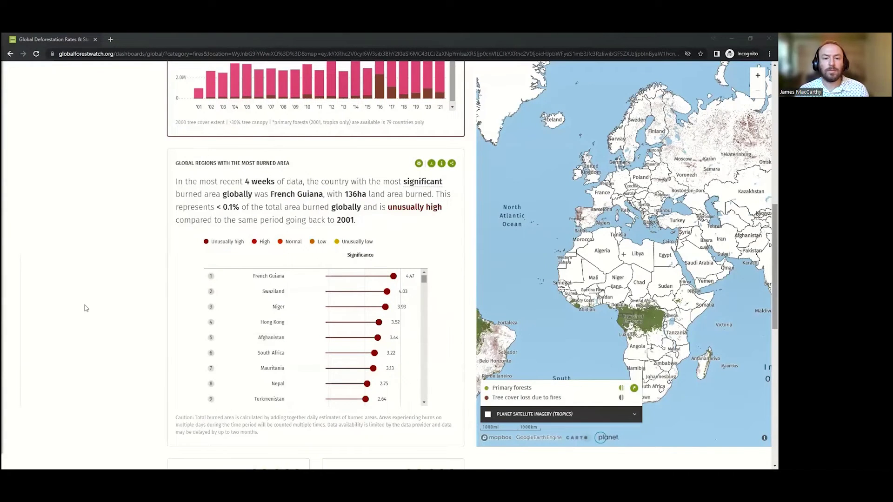
left_click(418, 165)
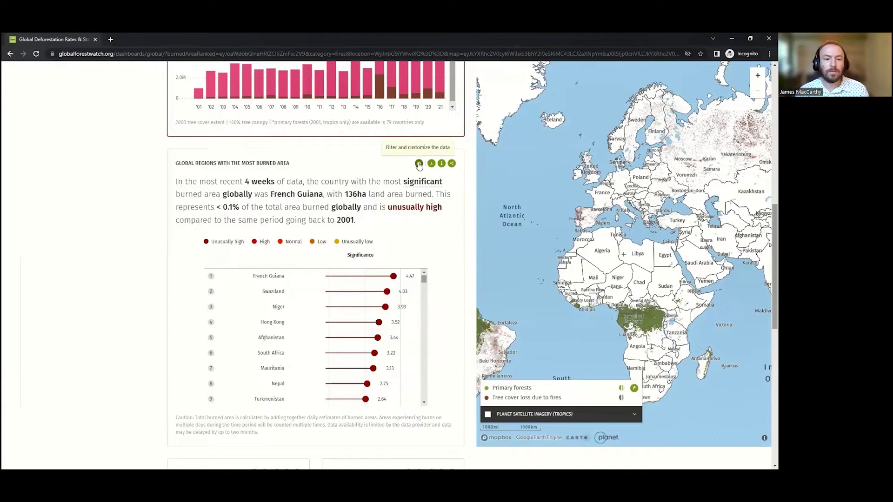
left_click(419, 164)
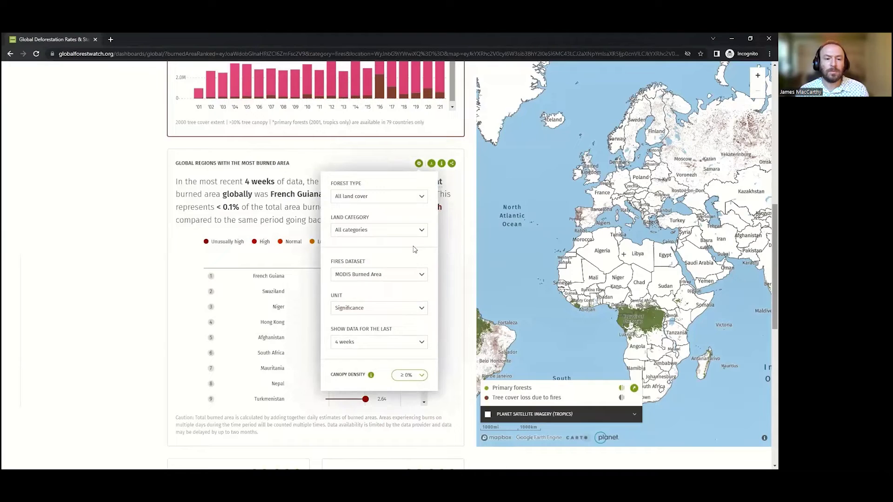
left_click(421, 277)
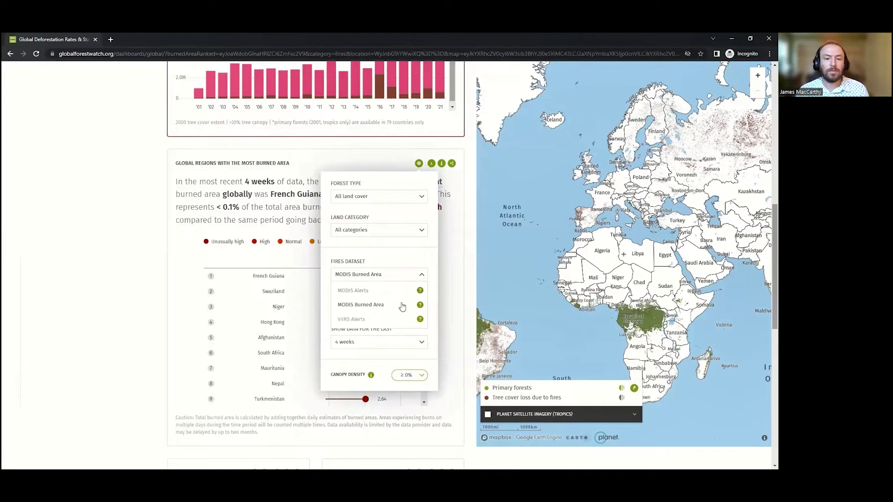
left_click(408, 277)
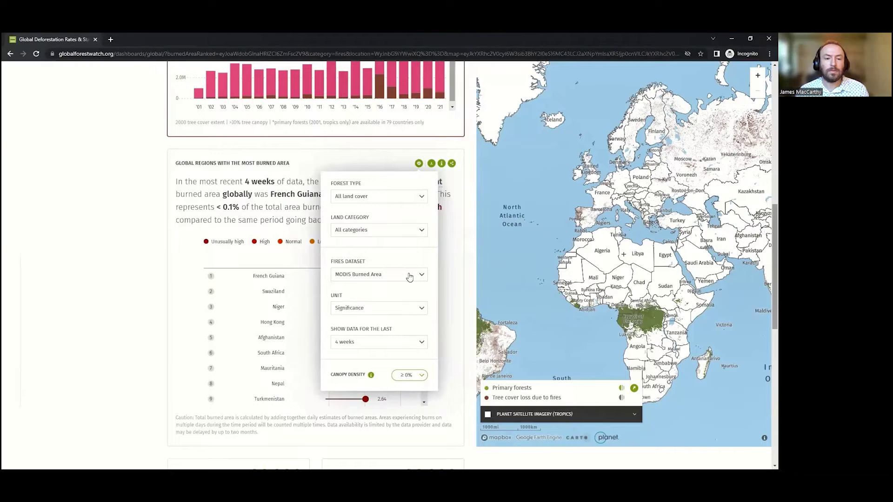
Check the unit and time period options of the burned area chart, and set its fires dataset to VIIRS Alerts
left_click(410, 311)
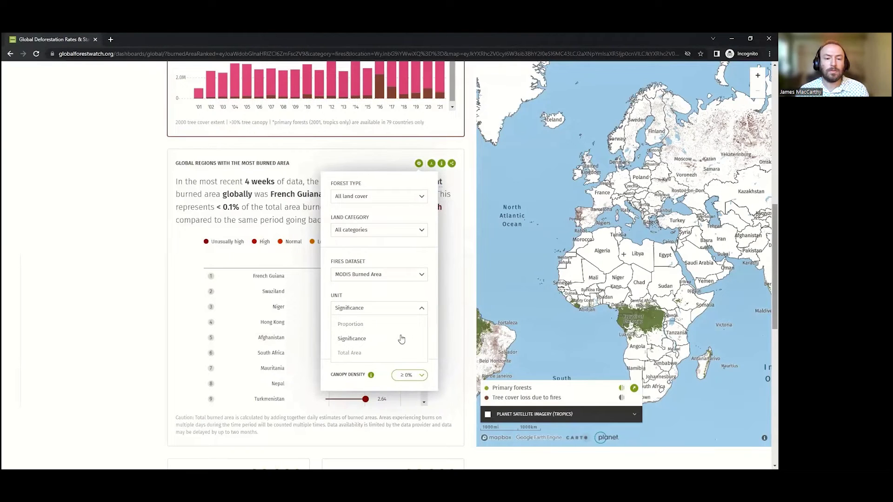
left_click(399, 309)
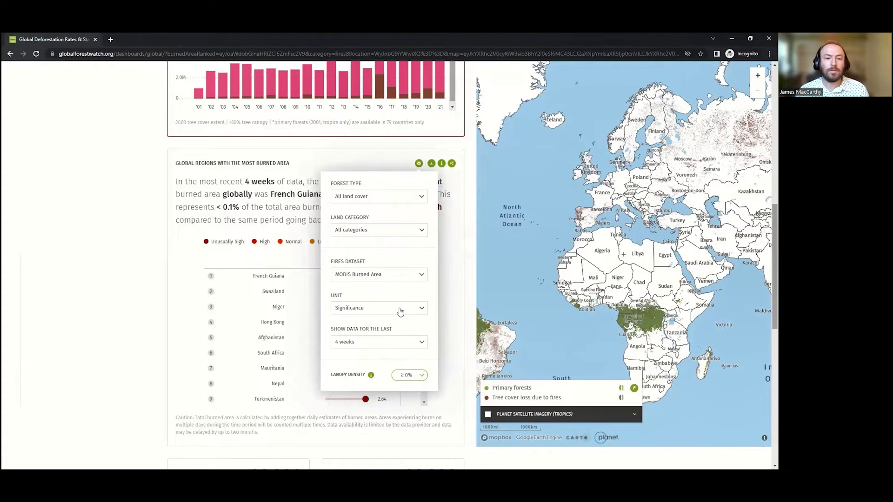
left_click(412, 344)
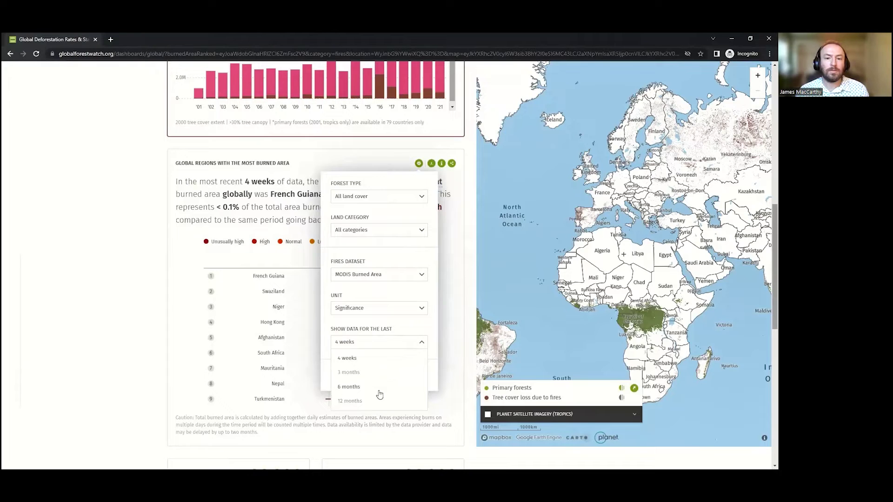
left_click(387, 346)
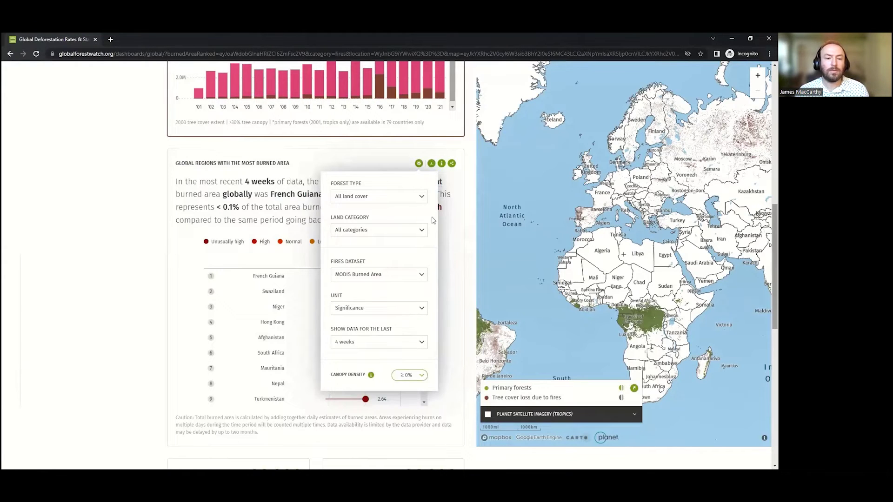
left_click(409, 276)
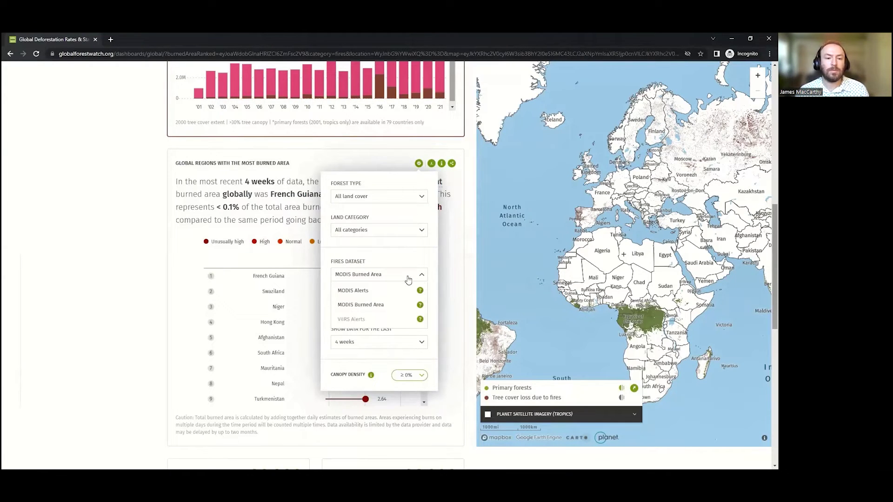
left_click(388, 322)
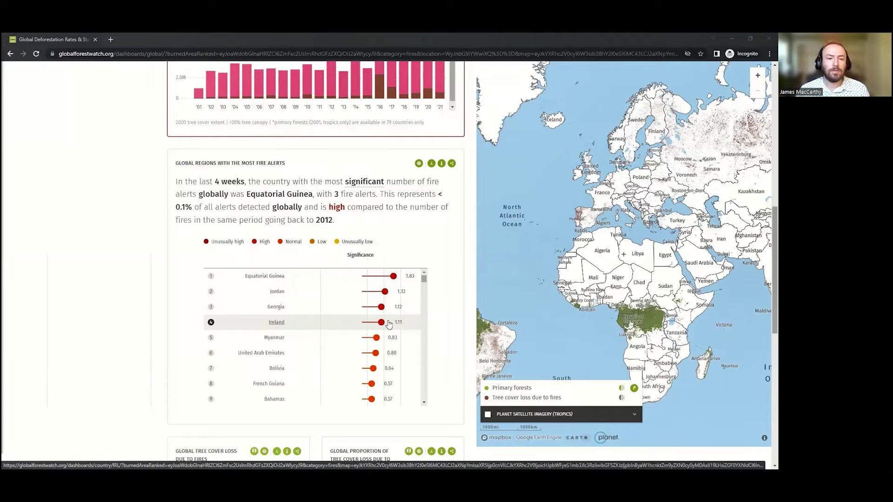
Check the confidence level options of the global regions with the most fire alerts chart, and set its unit to Total Alerts
left_click(419, 164)
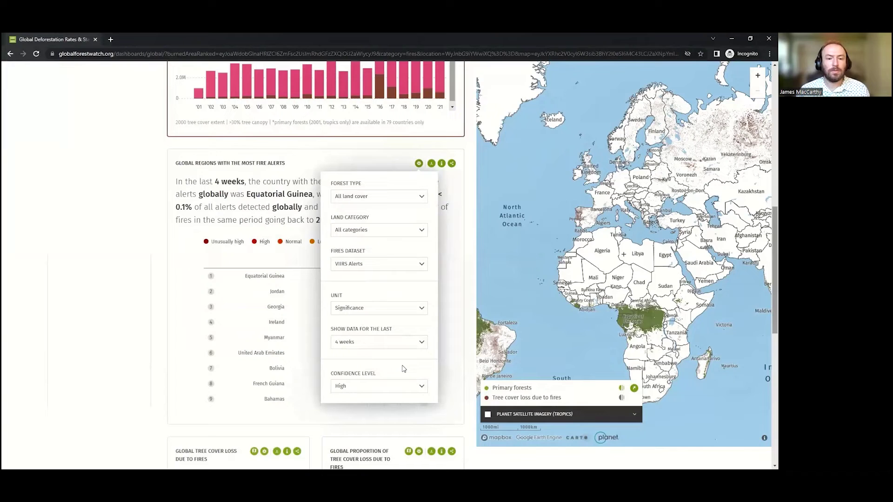
left_click(408, 389)
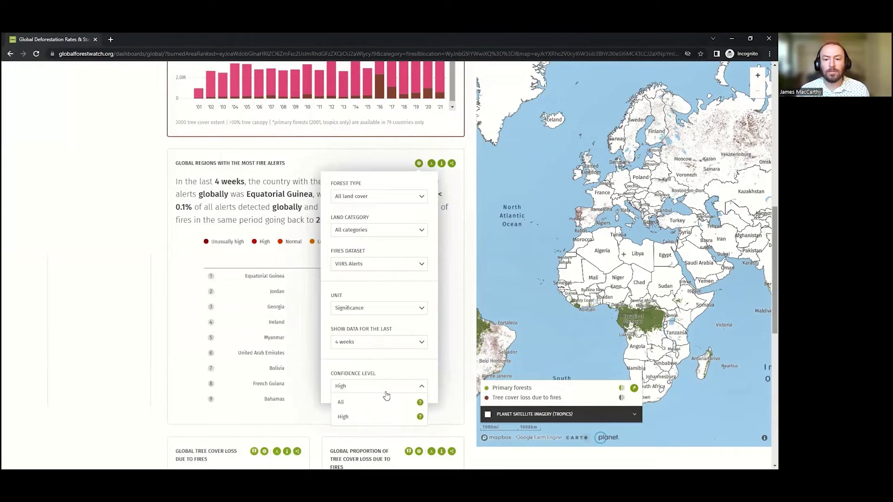
left_click(389, 390)
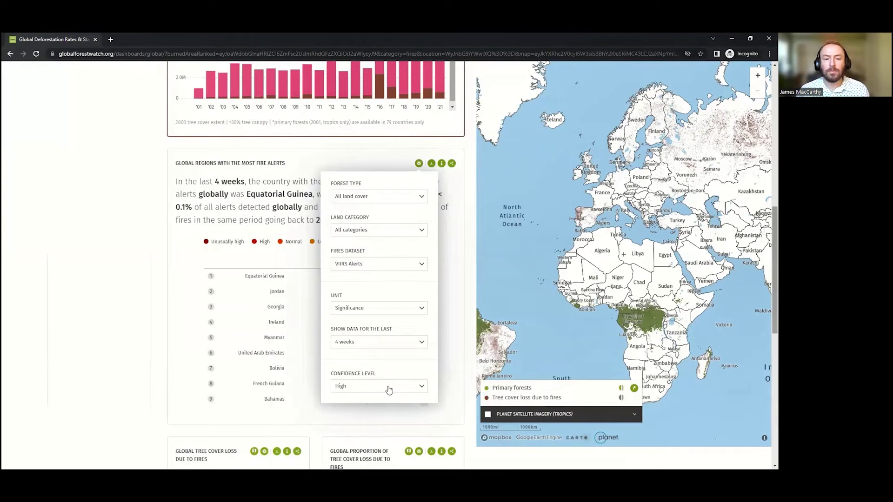
left_click(404, 315)
left_click(371, 355)
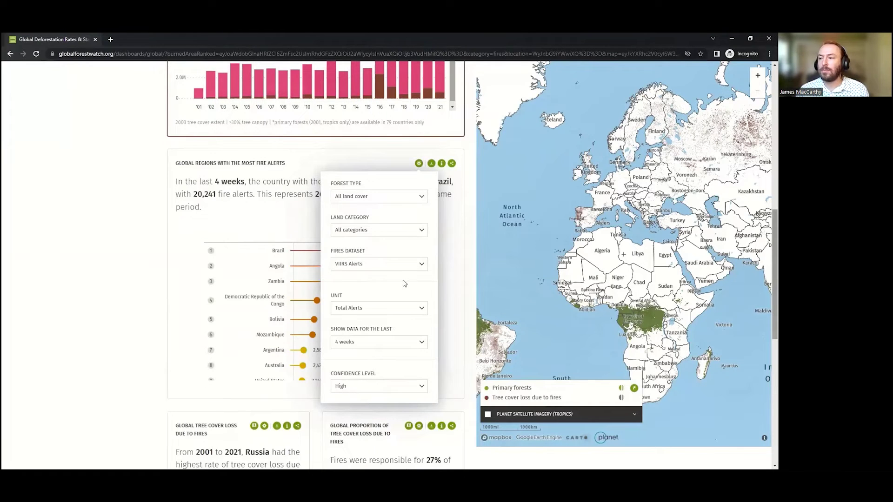
left_click(419, 164)
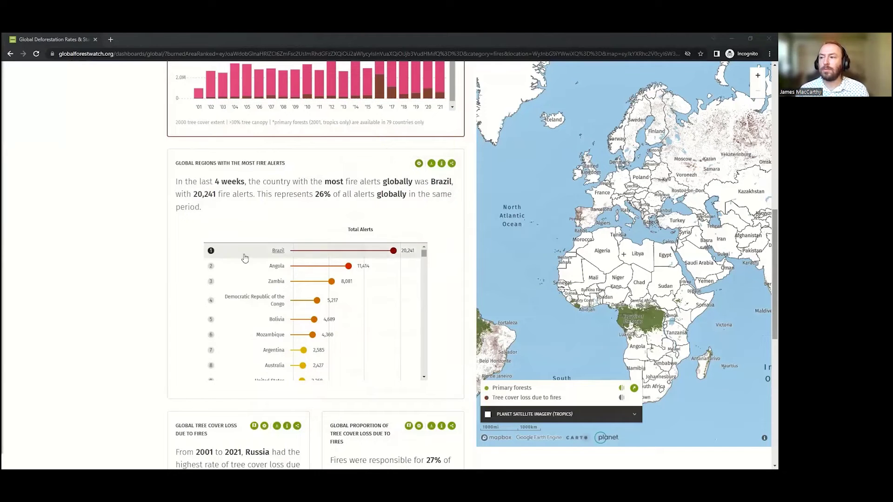
Review the customization options of the global tree cover loss due to fires ranking
scroll(131, 325, "down", 3)
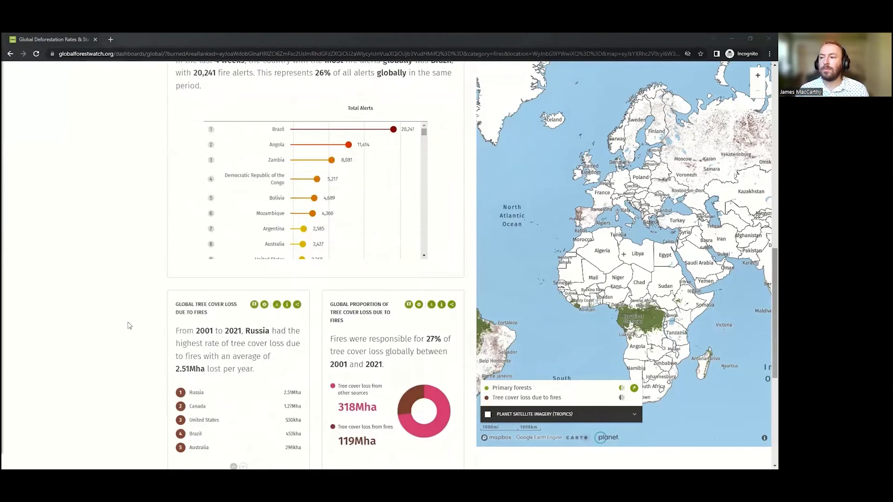
scroll(129, 325, "down", 2)
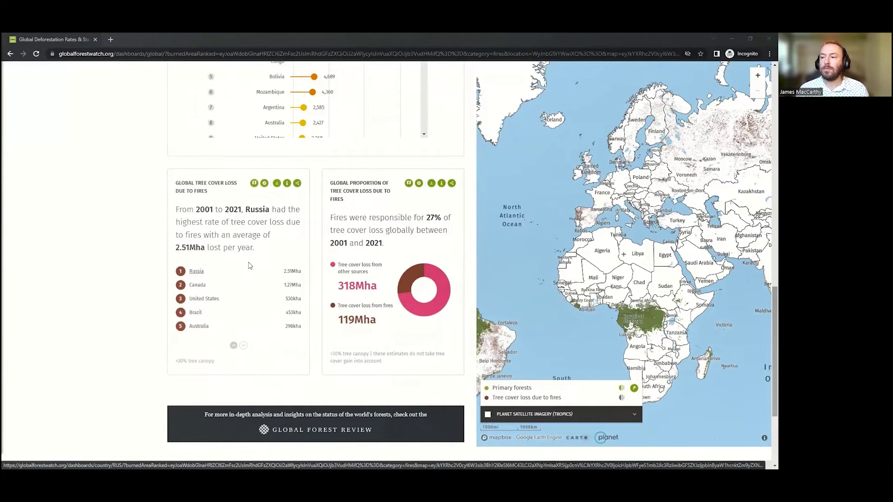
left_click(264, 184)
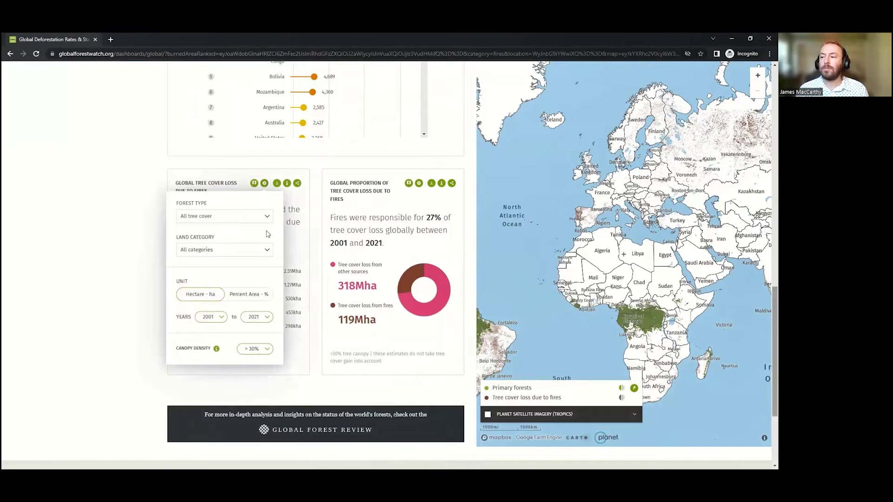
left_click(264, 183)
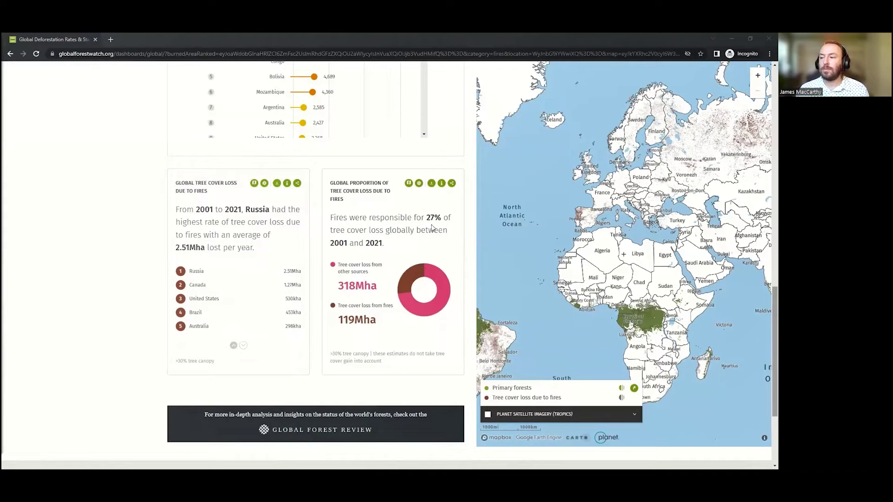
Set the start year of the global proportion of tree cover loss due to fires chart to 2017
left_click(419, 184)
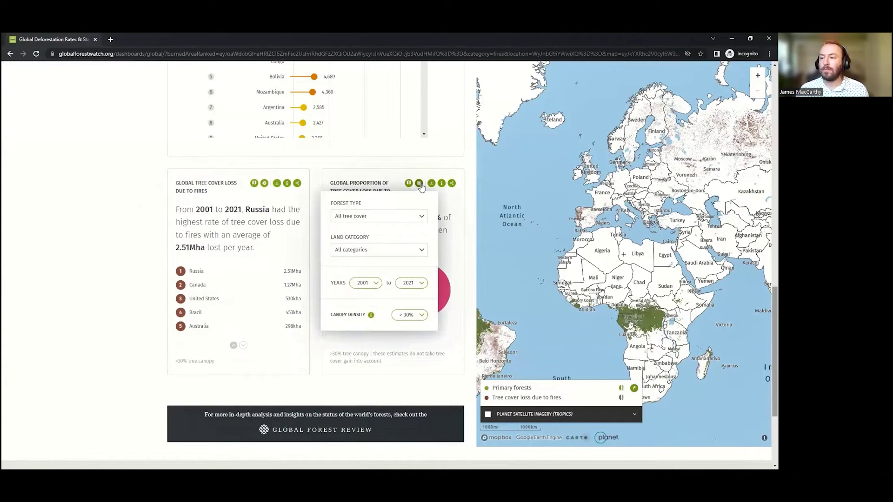
left_click(376, 284)
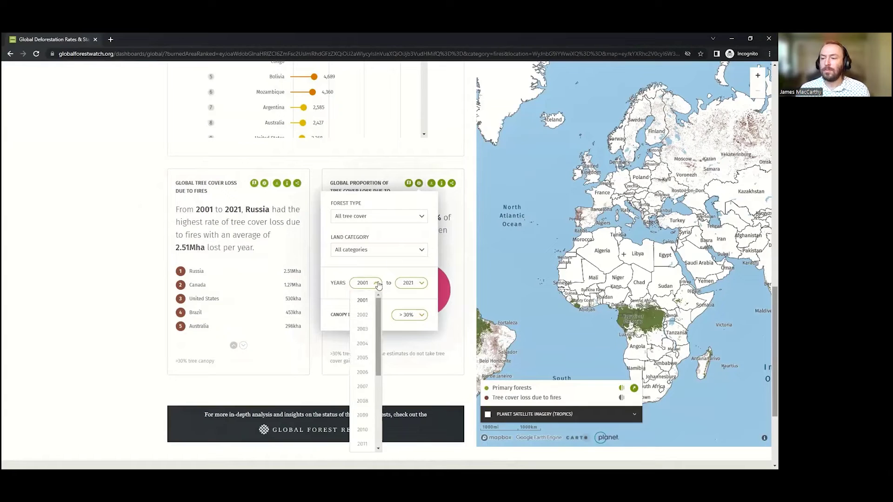
scroll(367, 326, "down", 3)
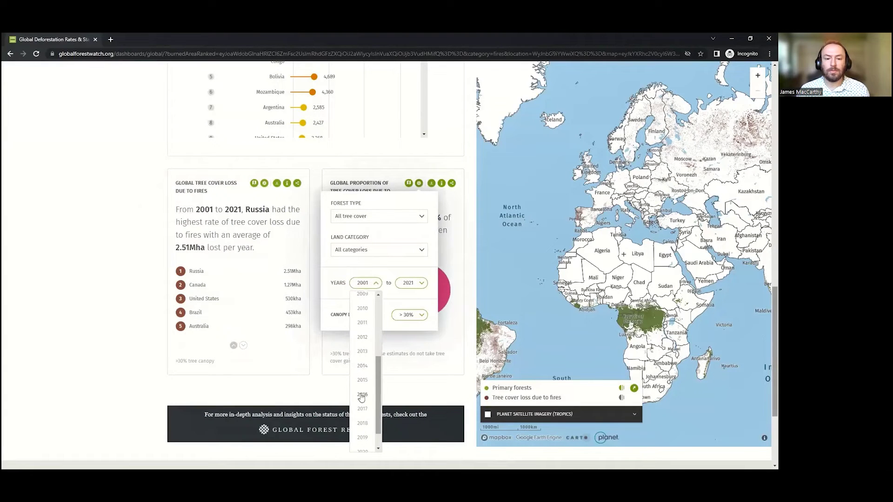
left_click(363, 410)
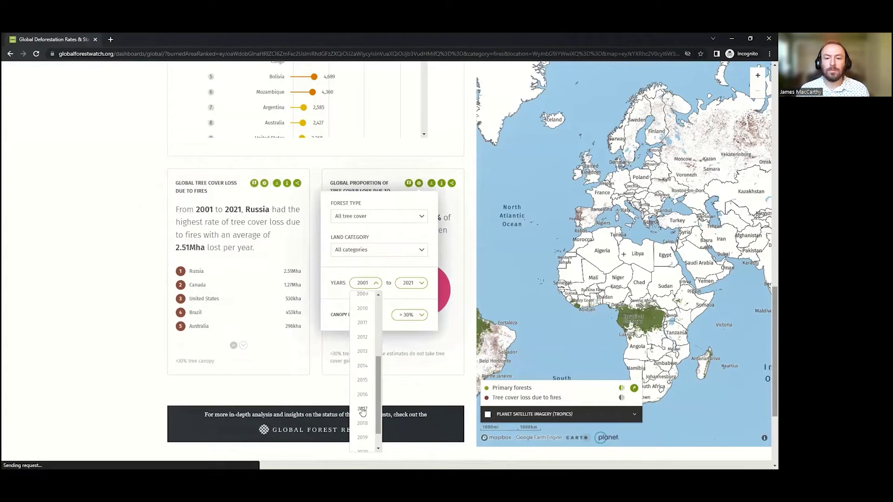
left_click(419, 183)
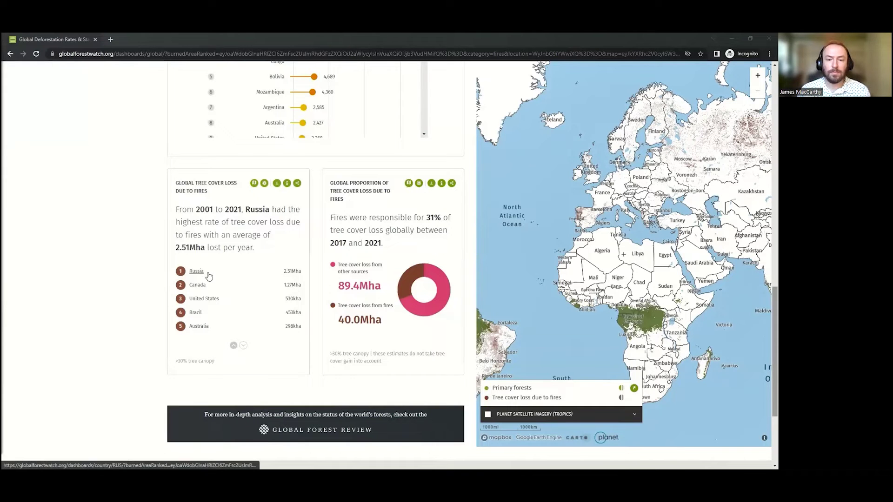
Switch the fires dashboard from the global view to Brazil
scroll(208, 276, "up", 10)
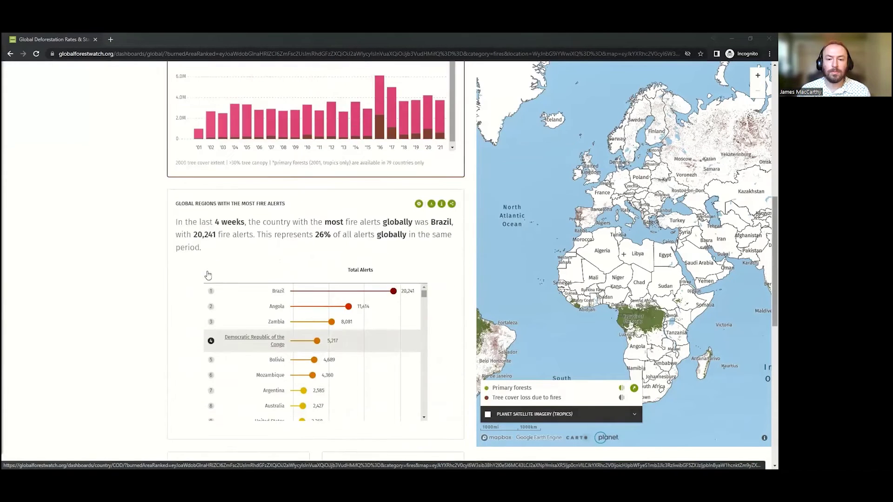
scroll(208, 276, "up", 5)
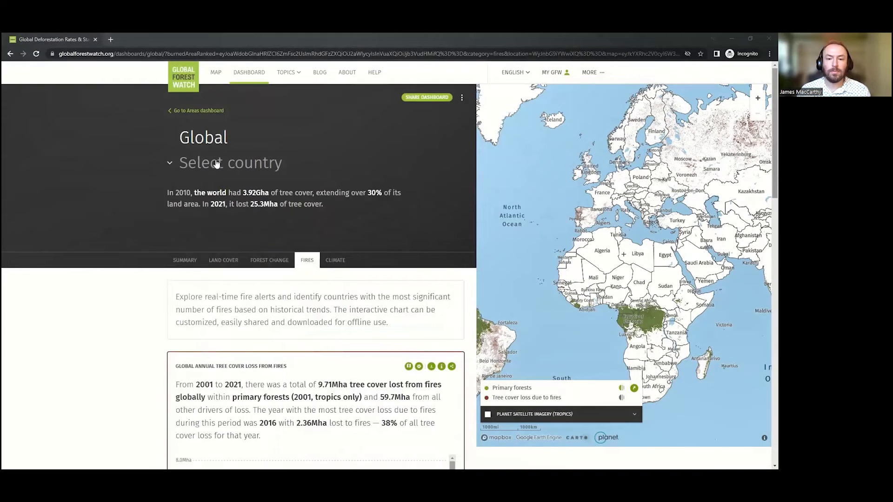
left_click(217, 161)
type("b")
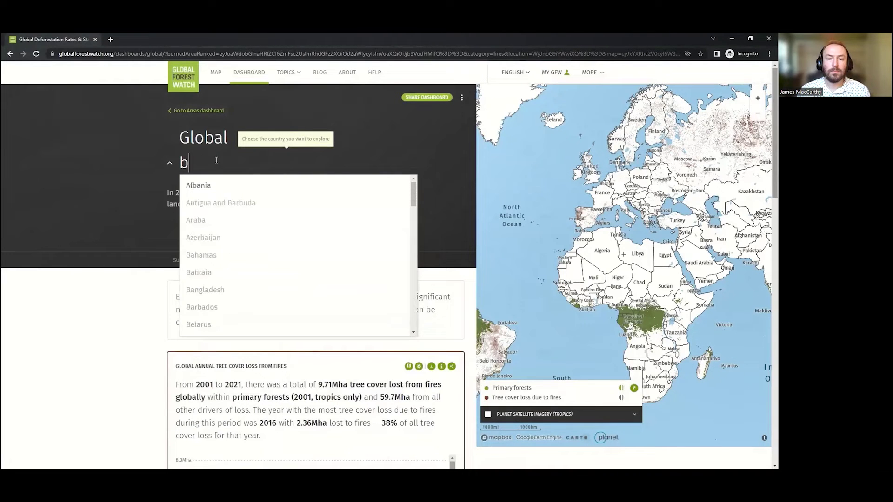
type("razil")
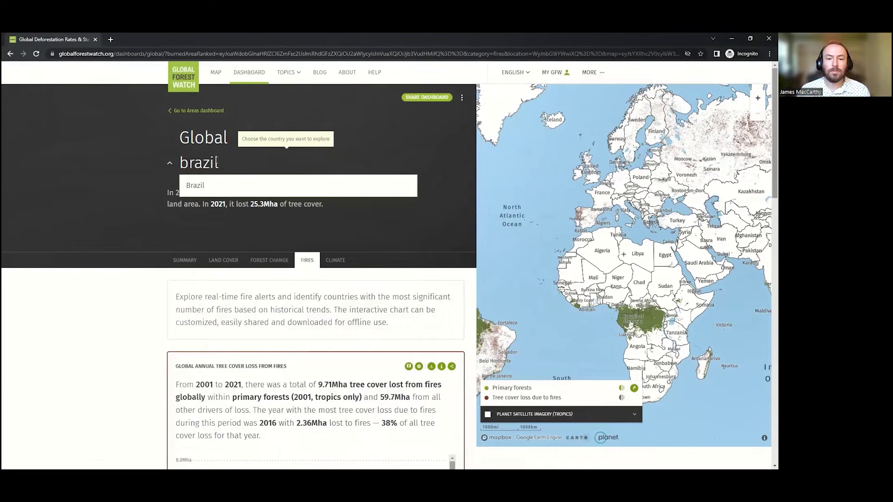
left_click(218, 187)
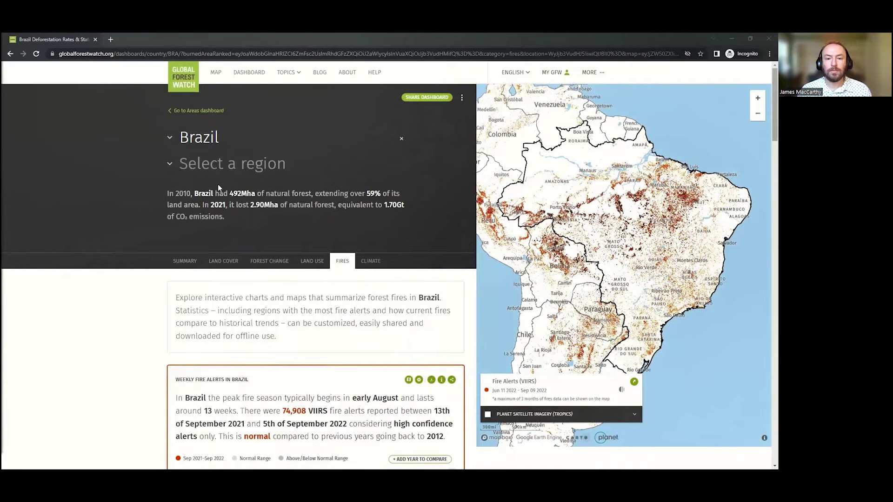
Compare the weekly fire alerts in Brazil with the same period in 2020
scroll(123, 360, "down", 3)
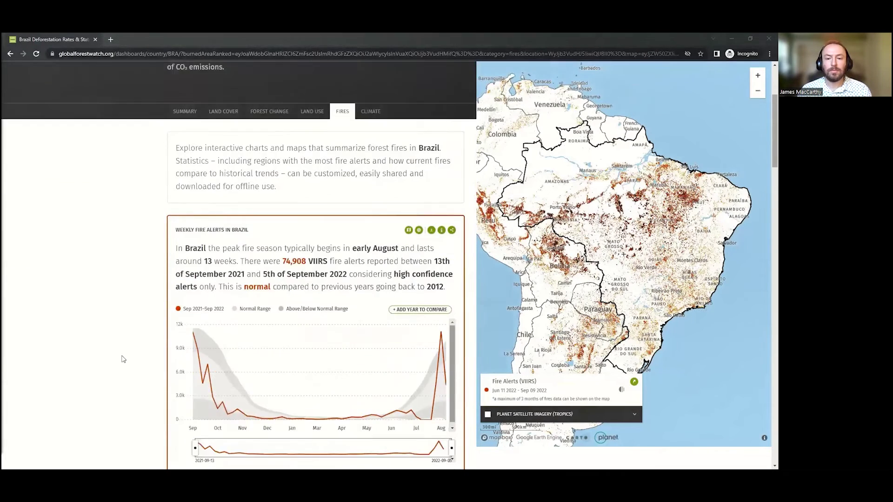
scroll(123, 359, "down", 1)
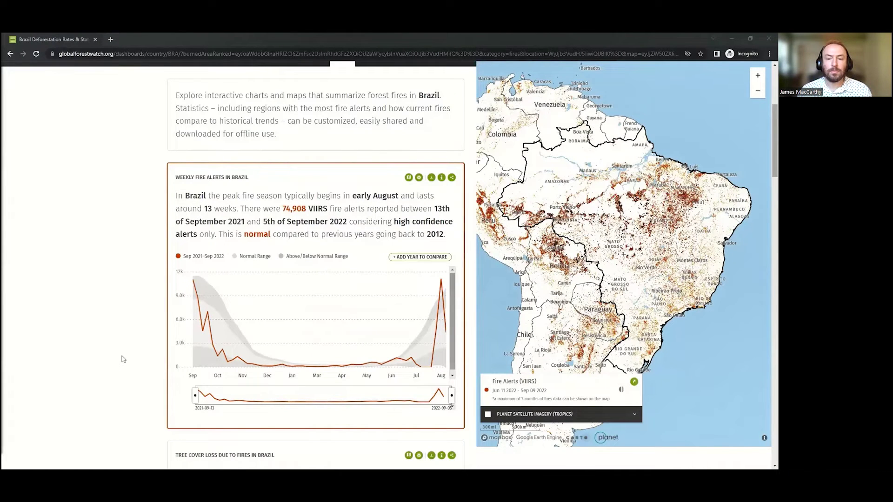
left_click(124, 354)
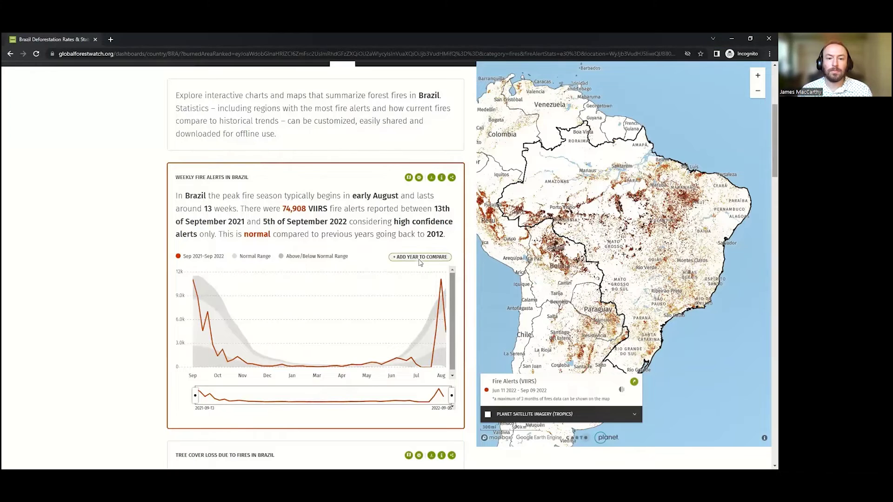
left_click(419, 177)
left_click(414, 317)
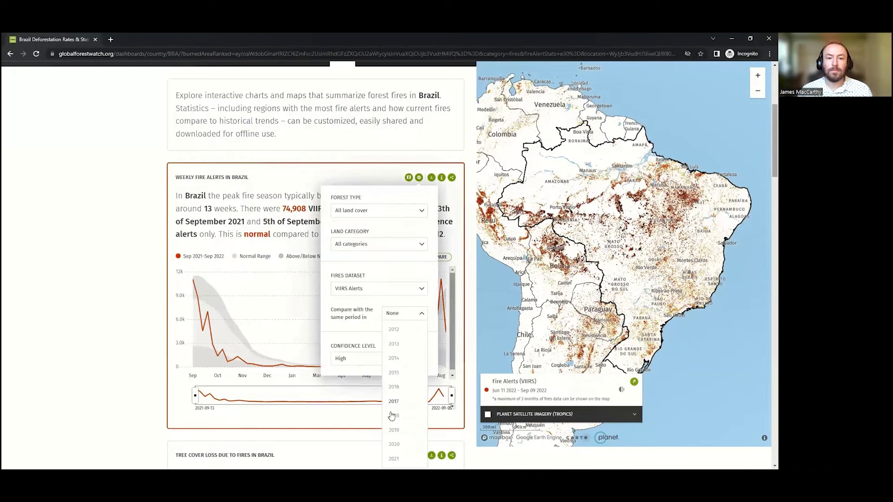
left_click(398, 448)
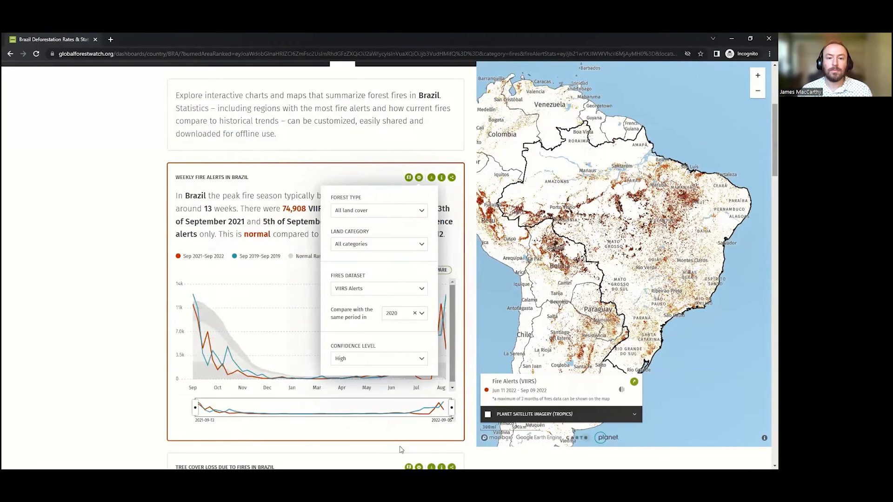
left_click(307, 248)
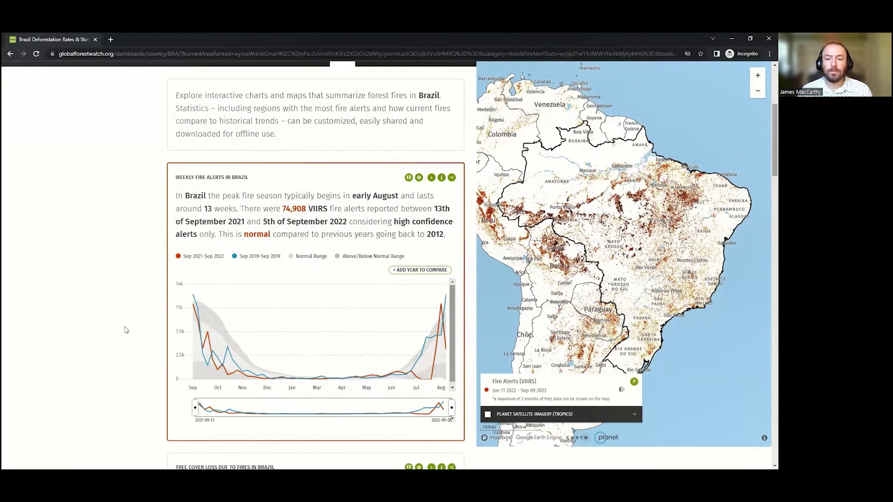
Set the fires dataset of the cumulative burned area in Brazil chart to VIIRS Alerts
scroll(125, 330, "down", 3)
scroll(125, 331, "down", 3)
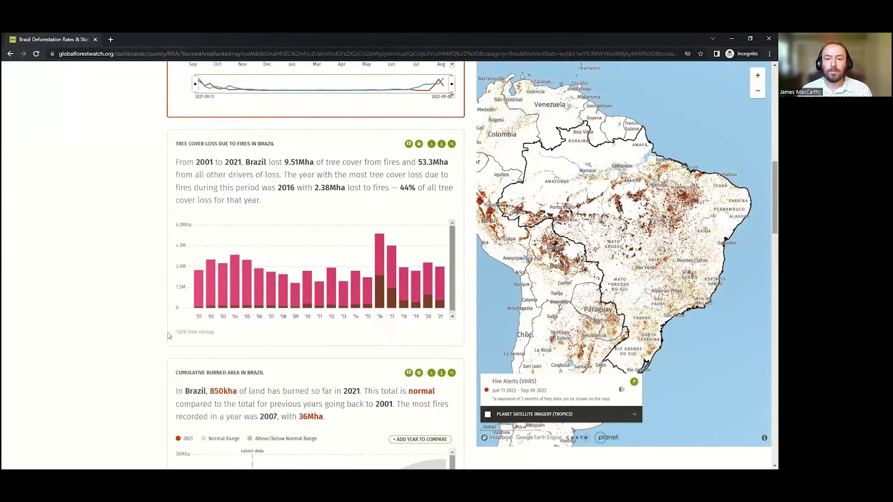
scroll(158, 334, "down", 3)
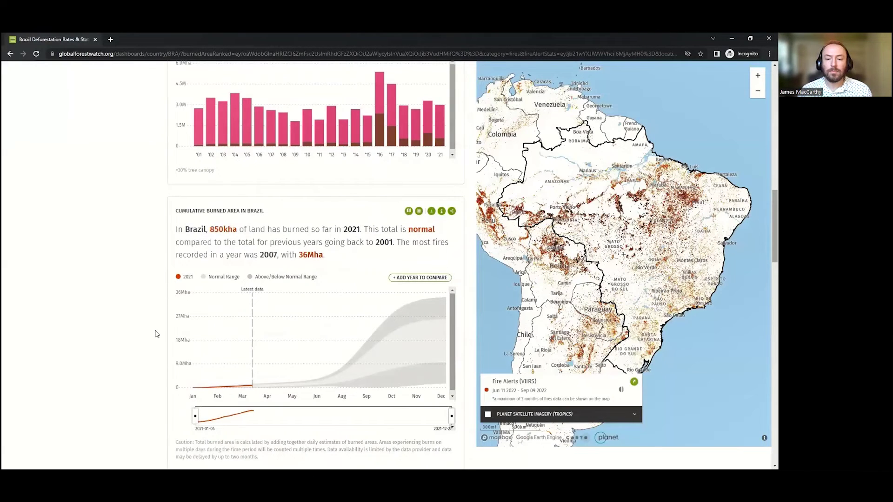
scroll(156, 334, "down", 1)
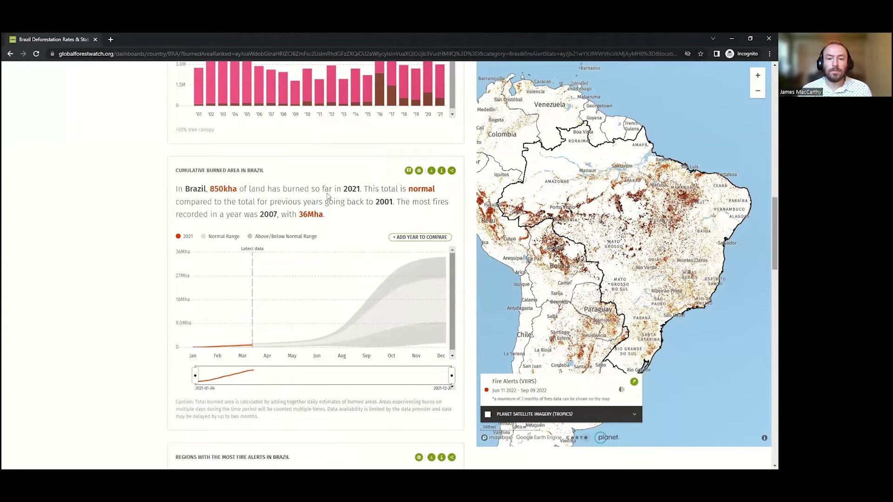
left_click(419, 172)
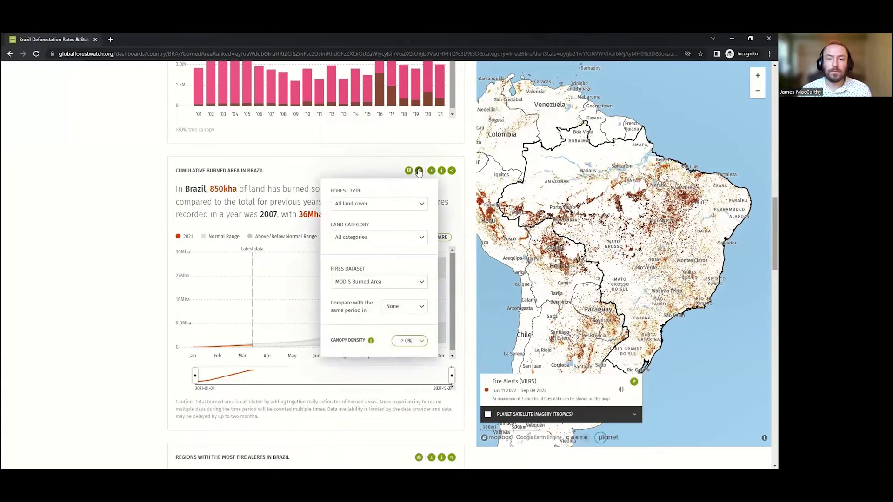
left_click(392, 283)
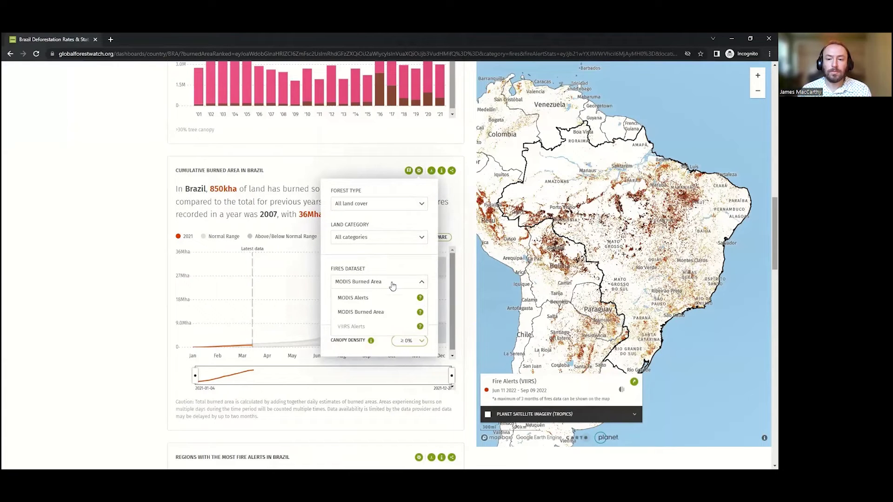
left_click(367, 328)
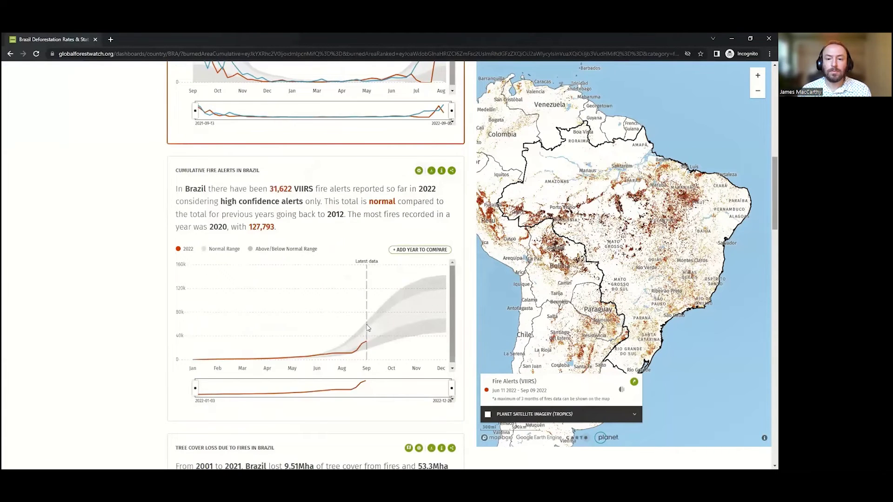
Compare the cumulative fire alerts in Brazil with the same period in 2020
left_click(413, 251)
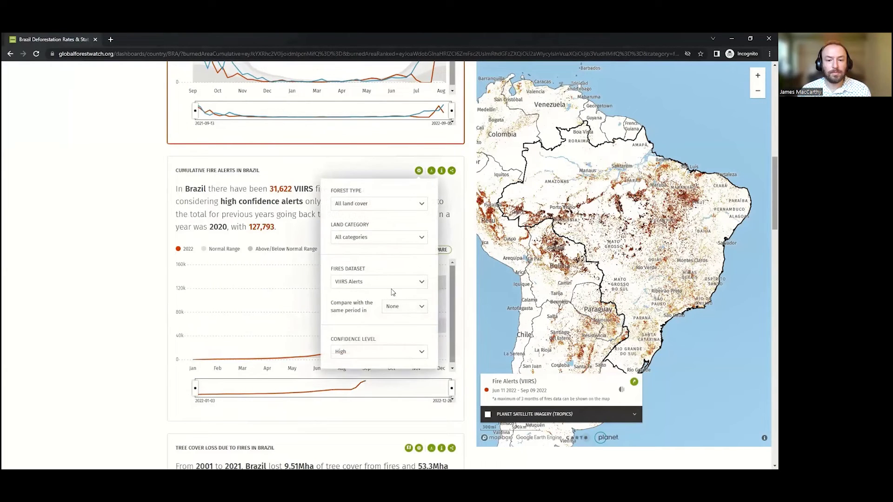
left_click(411, 307)
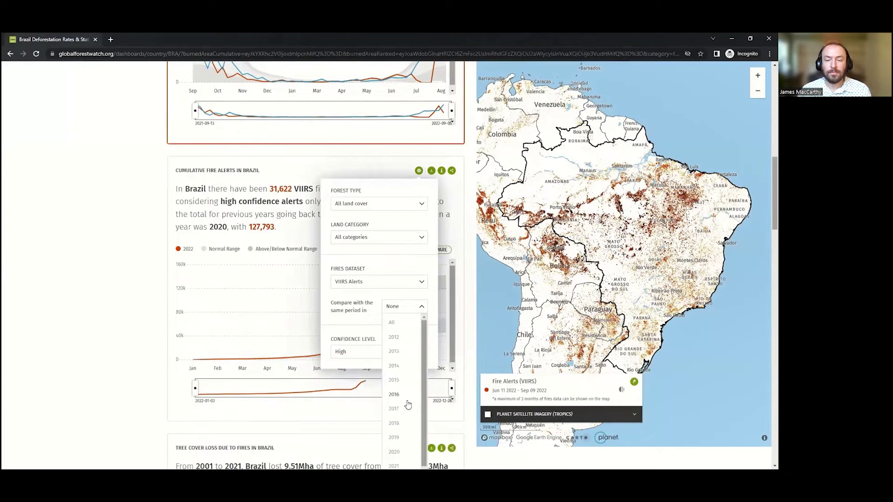
left_click(394, 451)
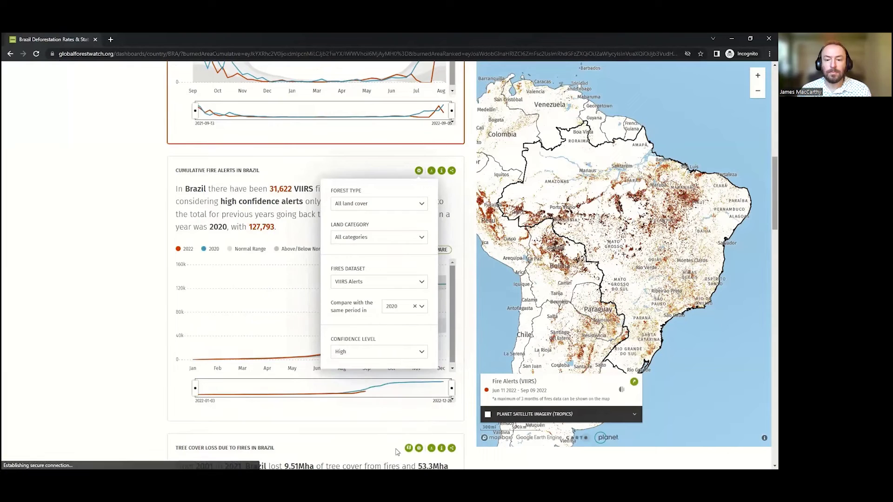
left_click(393, 174)
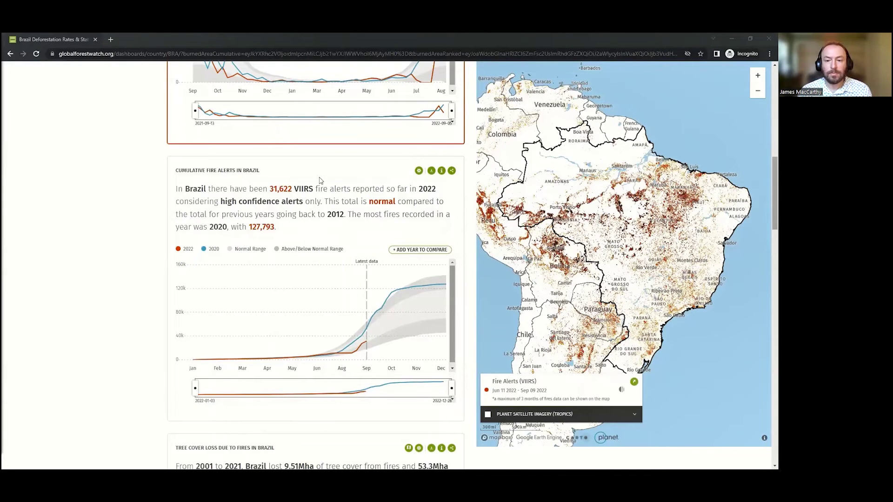
Review Brazil's remaining fire charts, covering tree cover loss due to fires, regional rankings, historical fire alerts and alert confidence
scroll(116, 316, "down", 6)
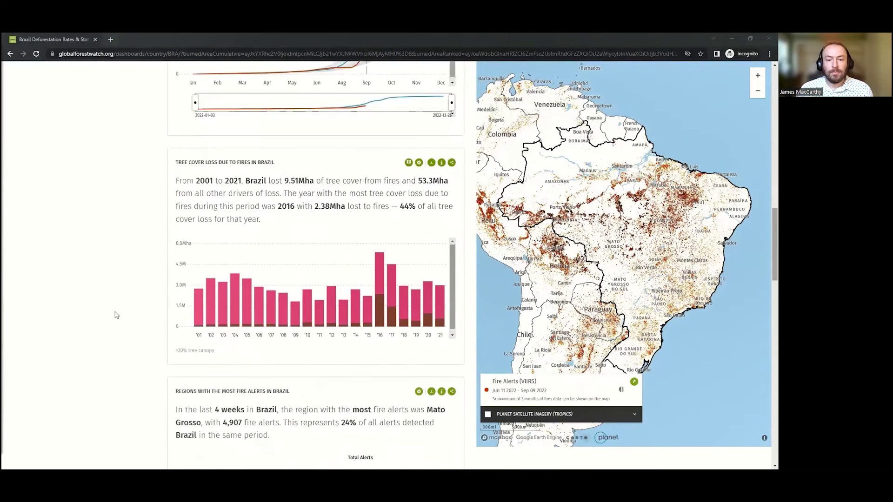
scroll(116, 316, "down", 5)
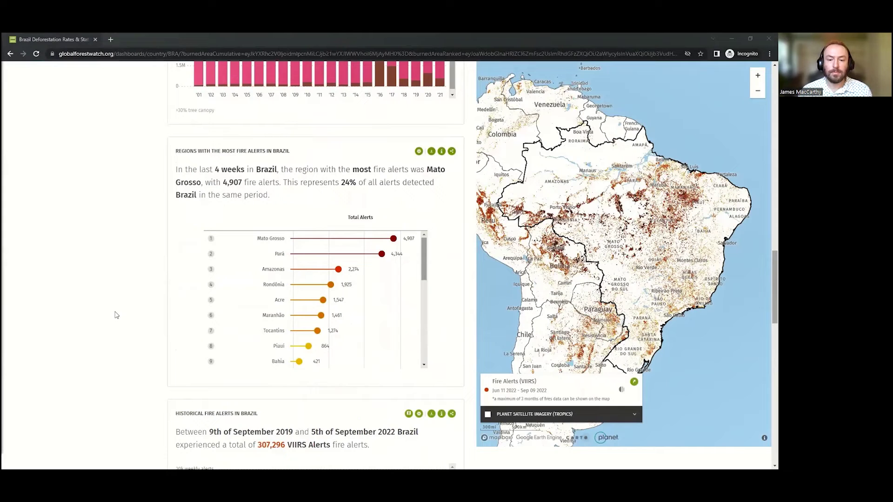
scroll(116, 316, "down", 4)
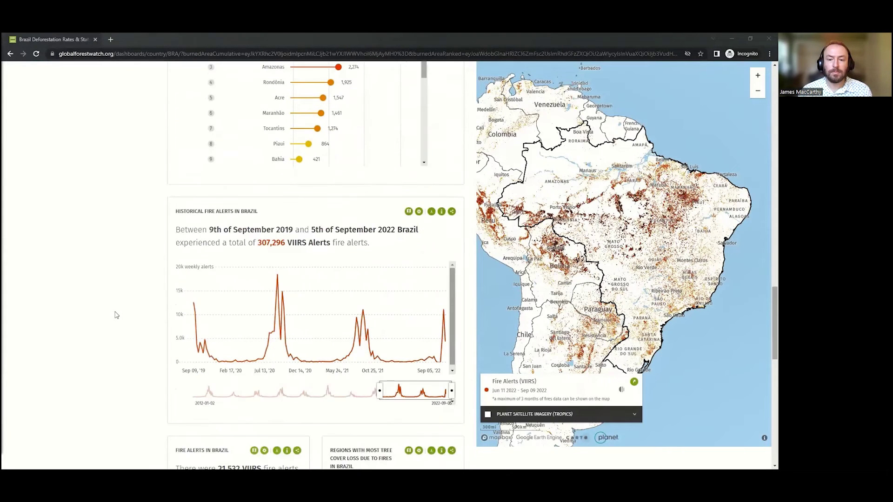
scroll(116, 316, "down", 1)
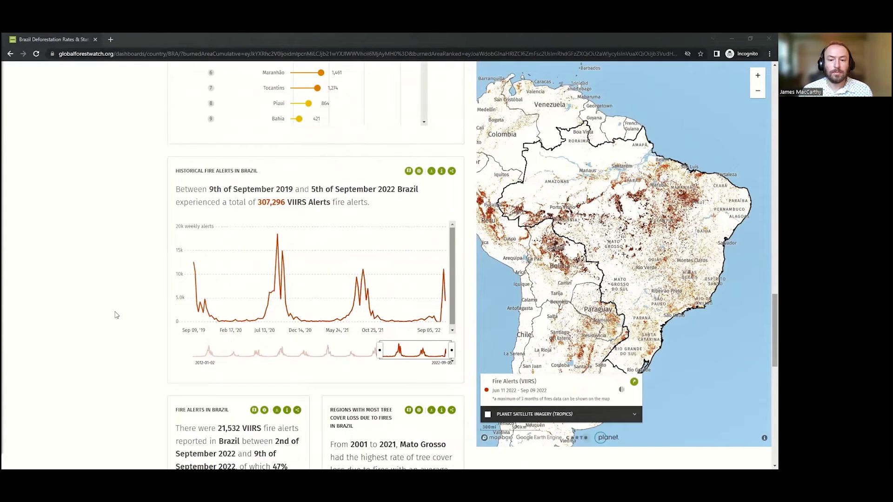
scroll(116, 316, "down", 5)
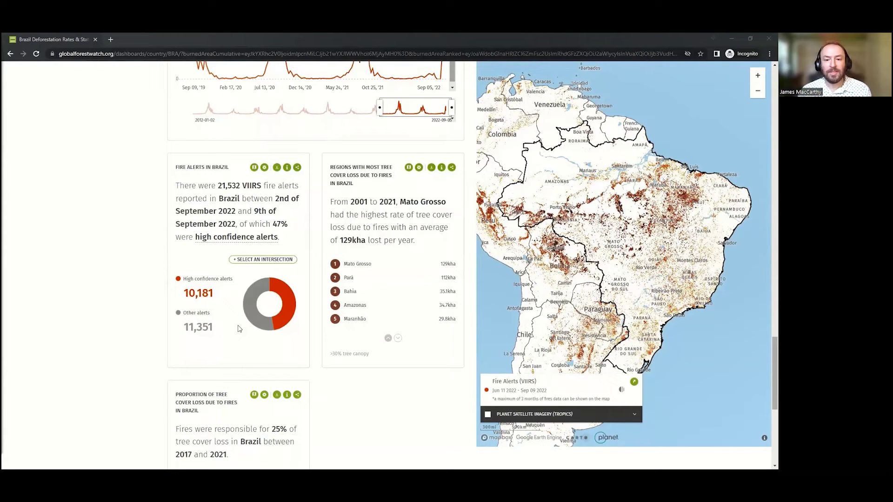
Switch to the Noel Kempff Mercado National Park analysis on the map and open the form for saving the area in My GFW
key("alt+Tab")
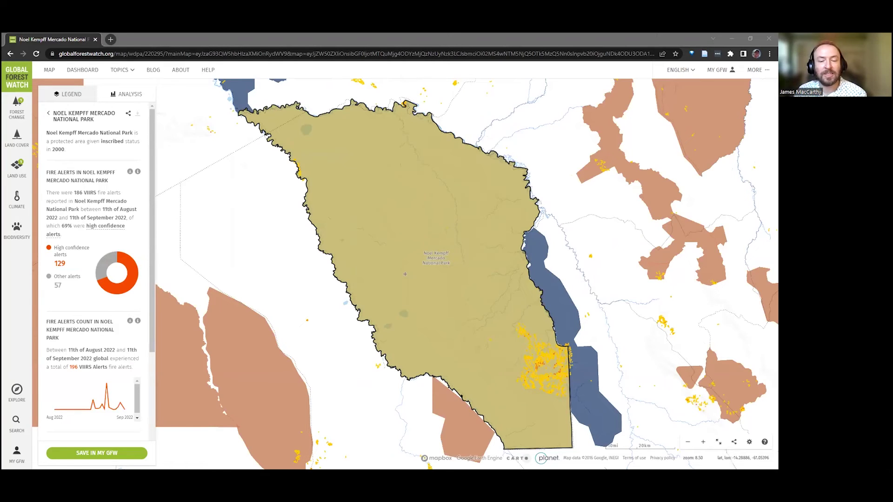
left_click(97, 453)
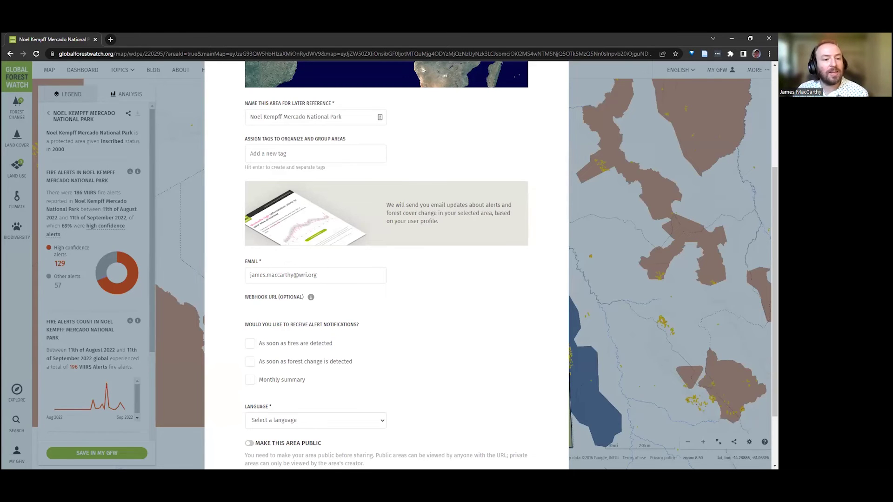
View the fires dashboard of the Noel Kempff Mercado National Park area, and switch to the presentation's conclusion slide
key("alt+Tab")
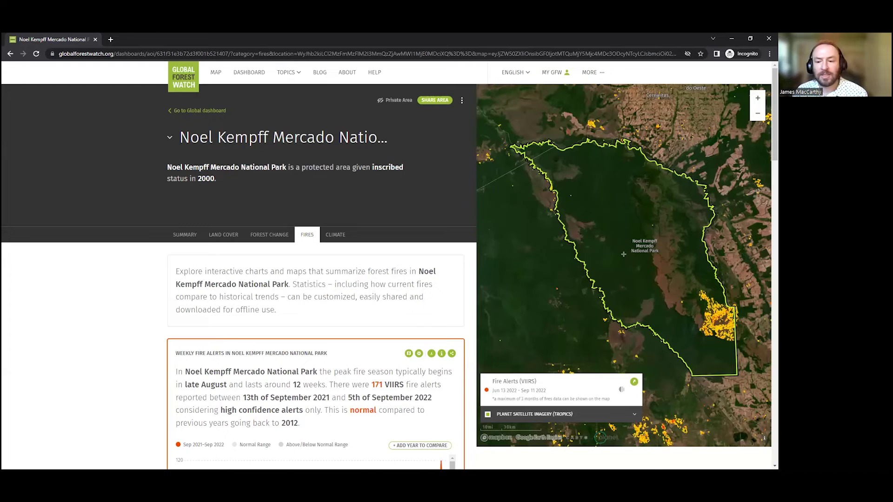
key("alt+Tab")
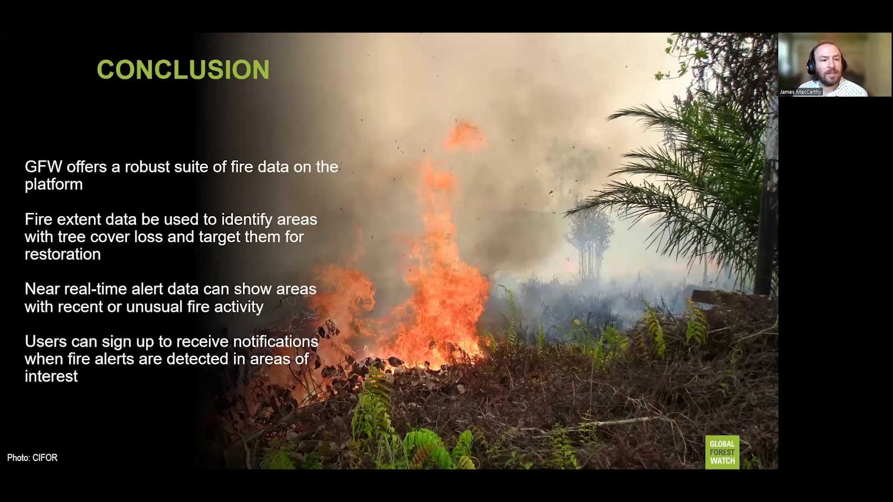